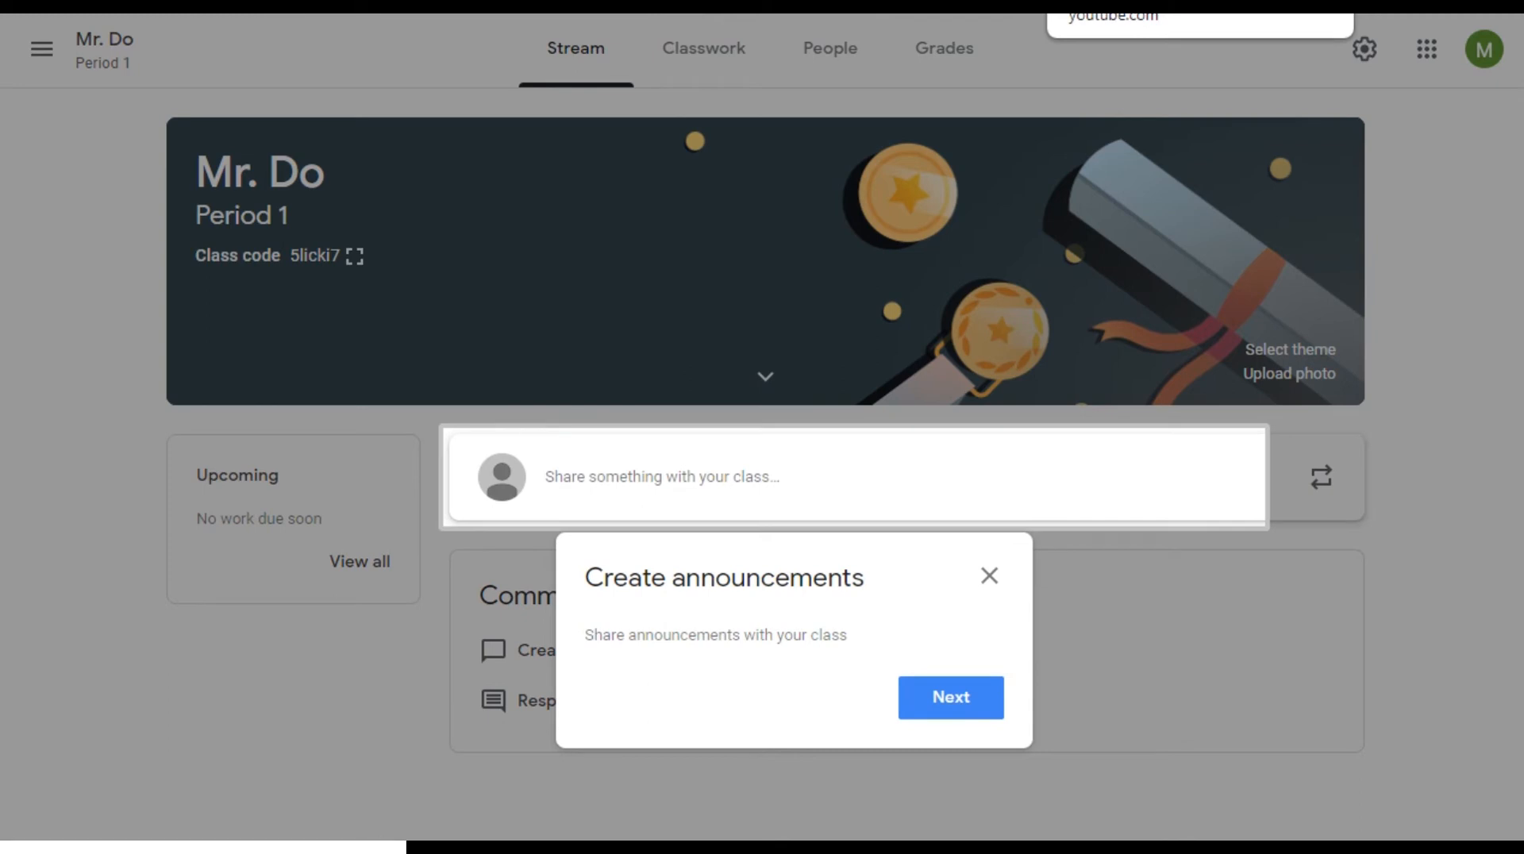
Skip past the Create announcements and Reuse announcements tips on the Period 1 Stream
{"action": "left_click", "coordinate": [953, 698]}
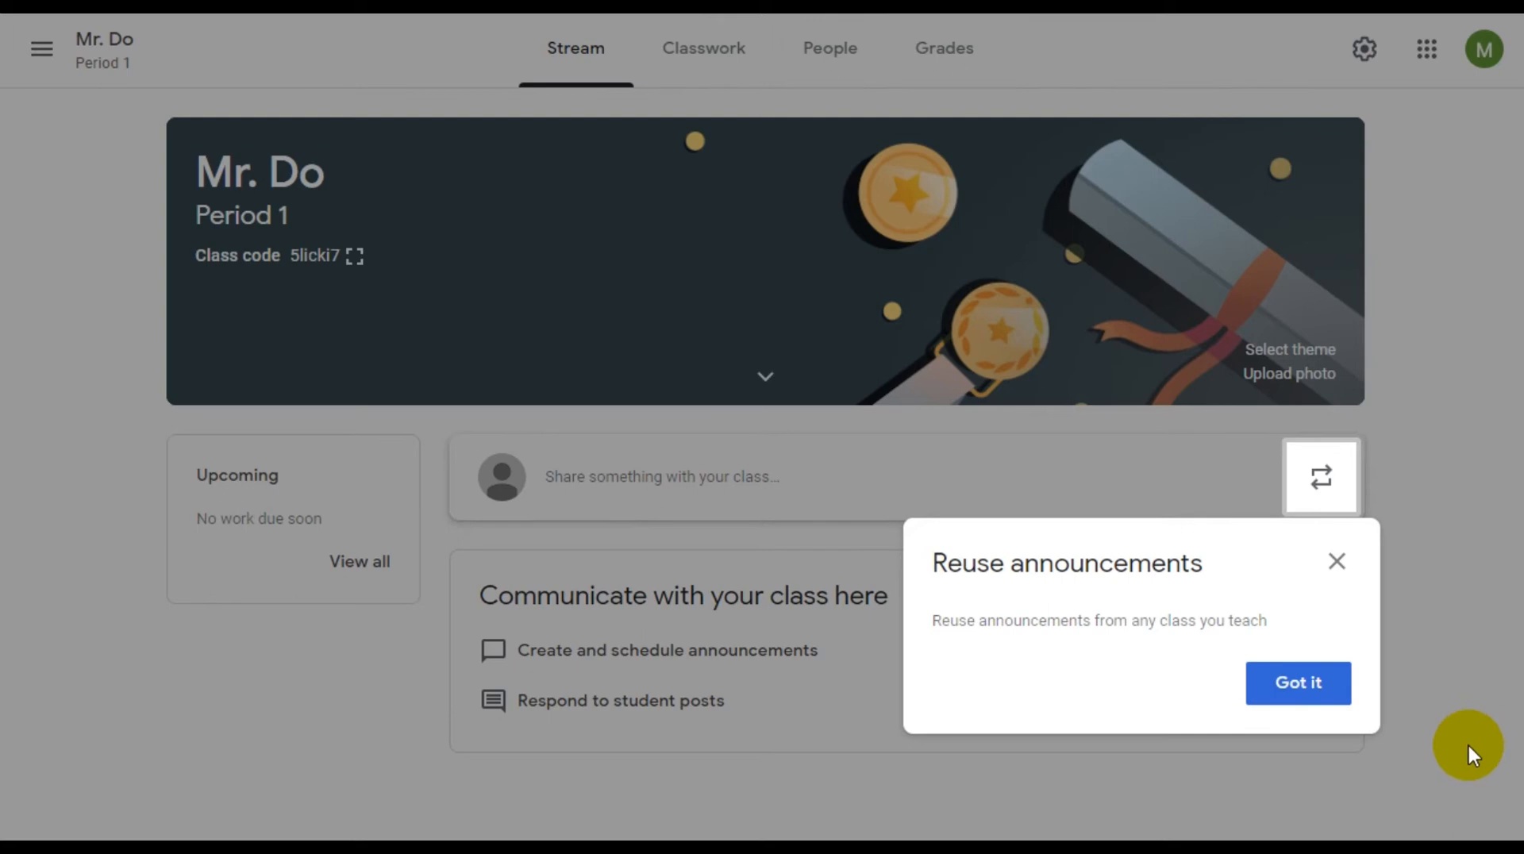
{"action": "left_click", "coordinate": [1342, 697]}
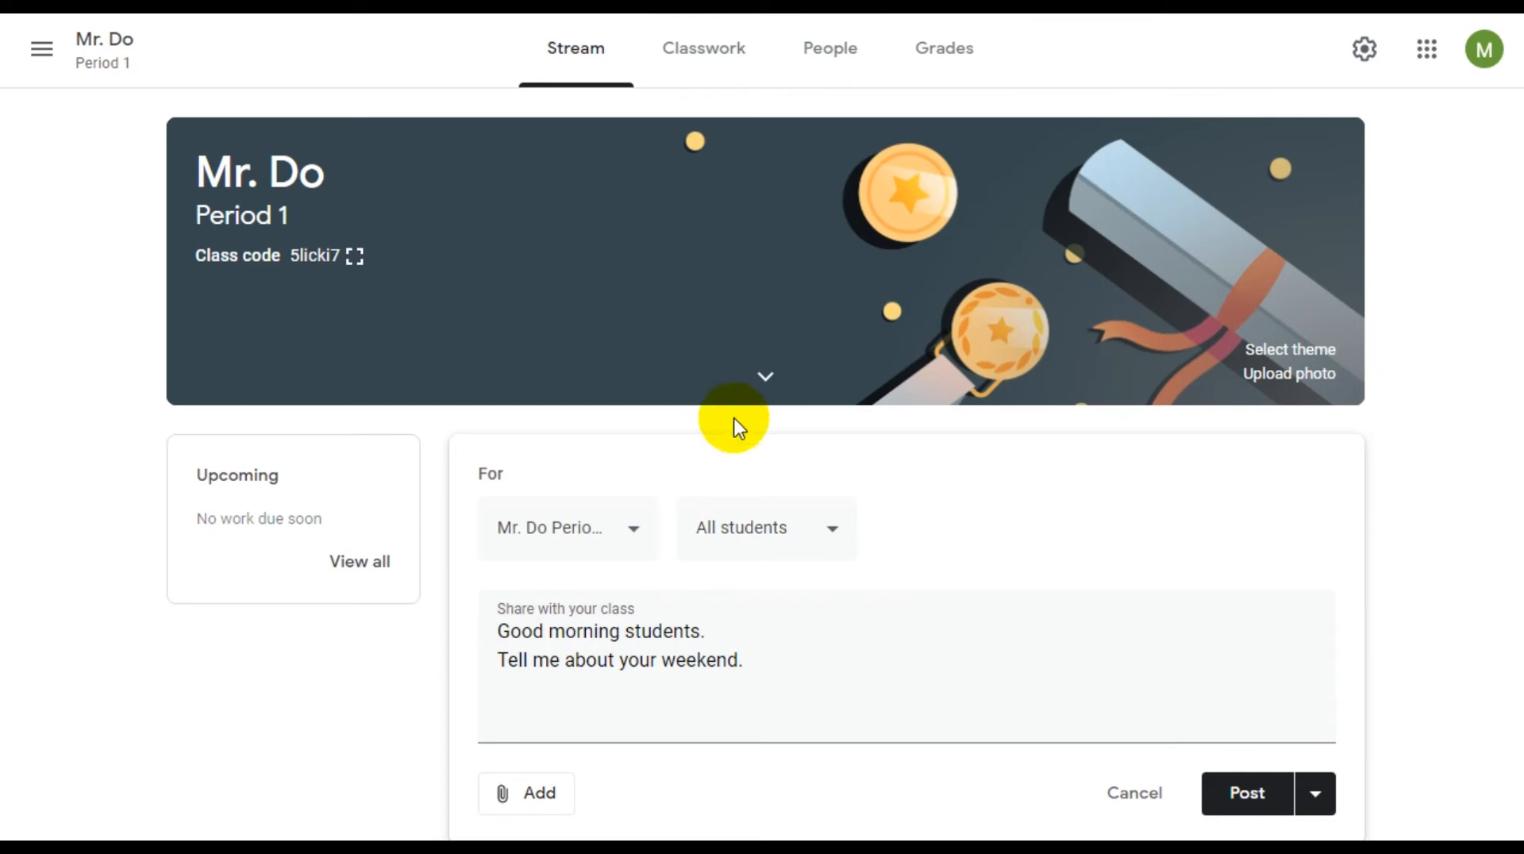
{"action": "left_click", "coordinate": [635, 528]}
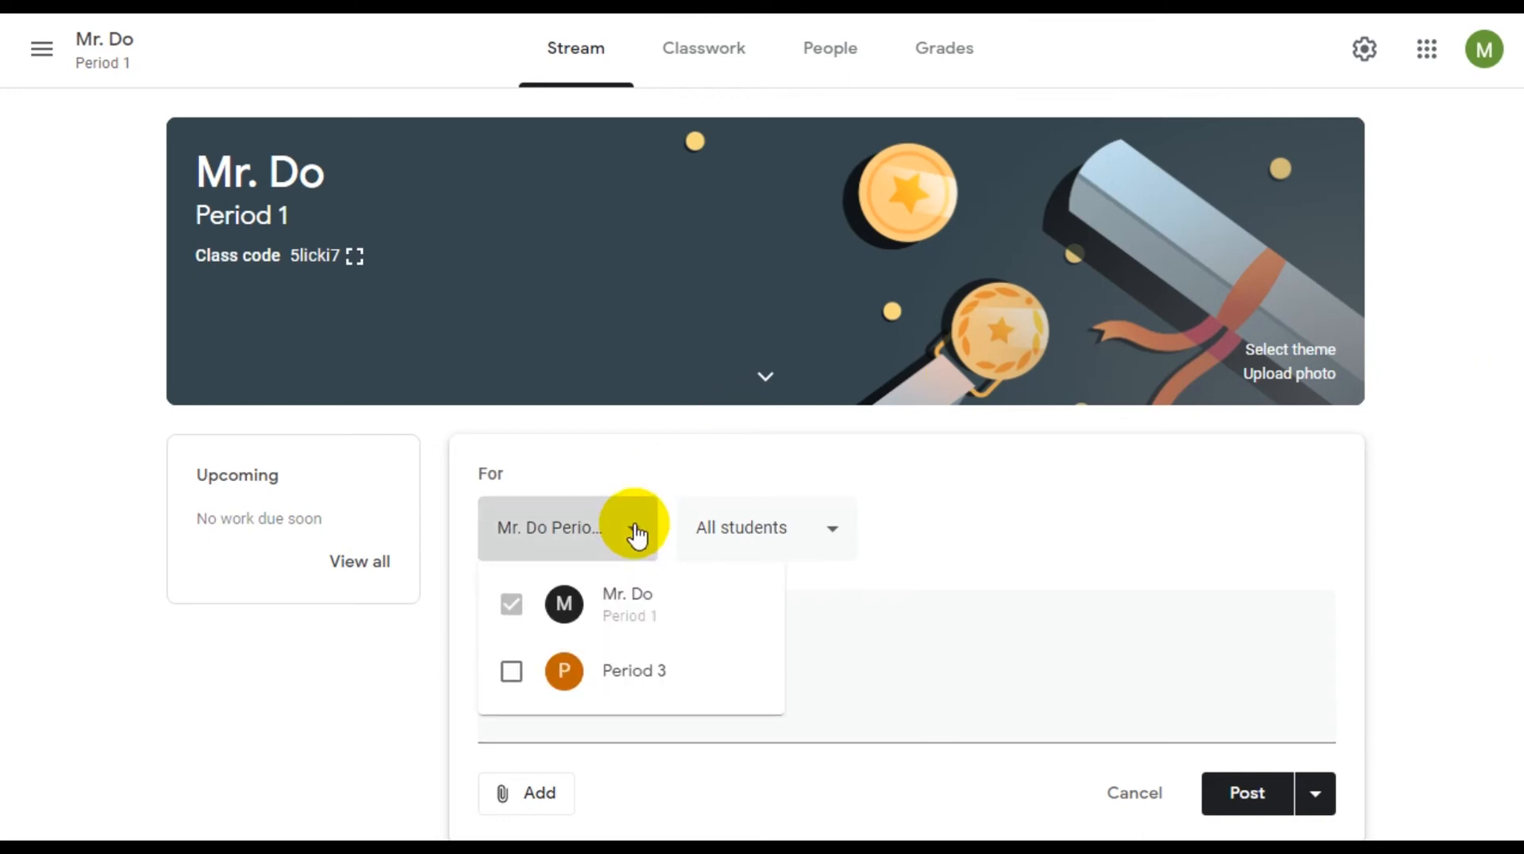
{"action": "left_click", "coordinate": [508, 675]}
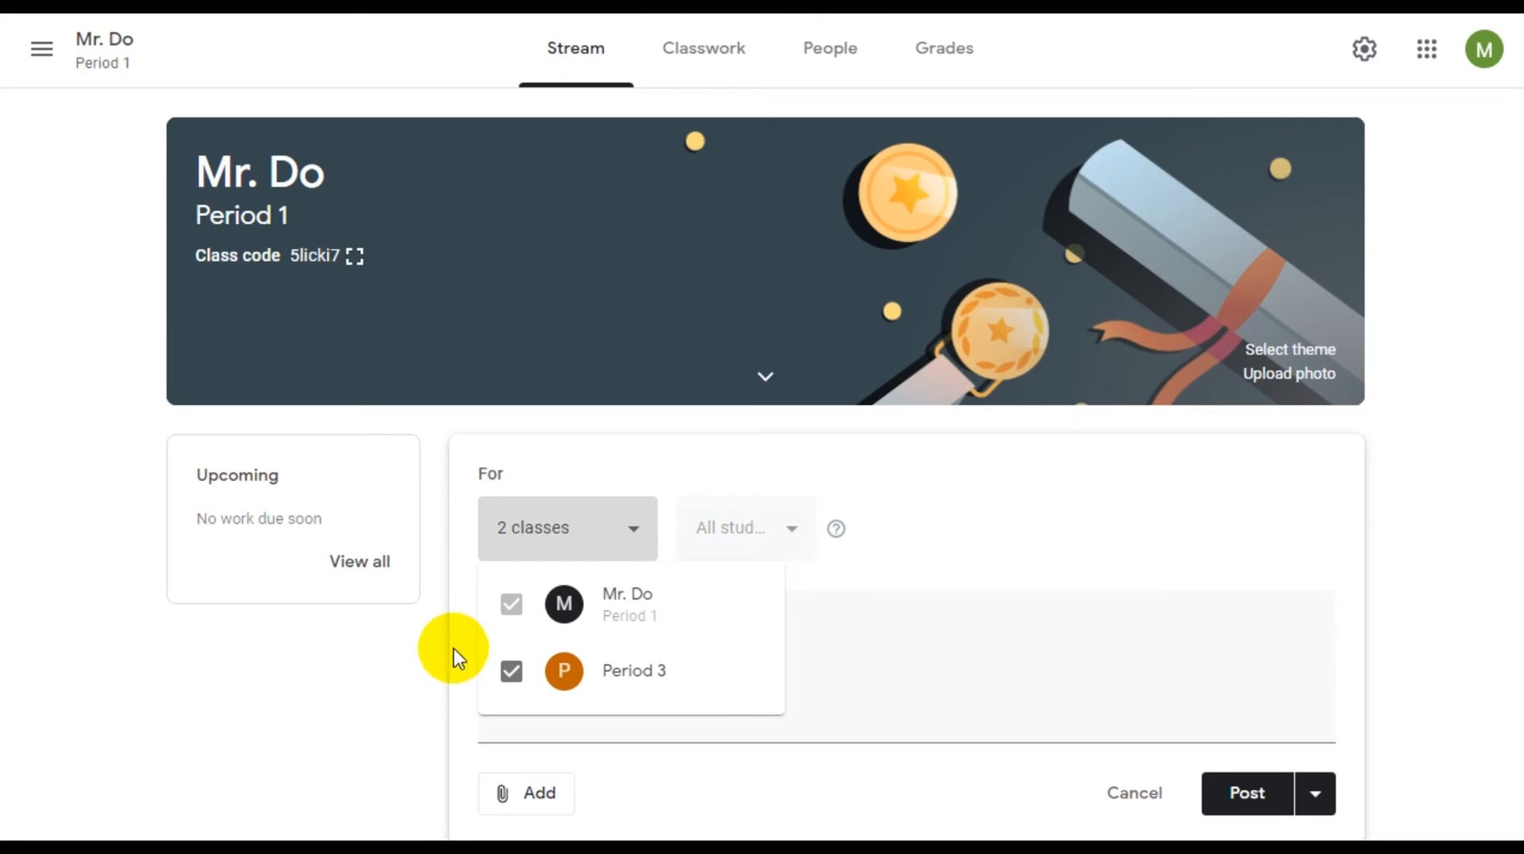
{"action": "left_click", "coordinate": [511, 671]}
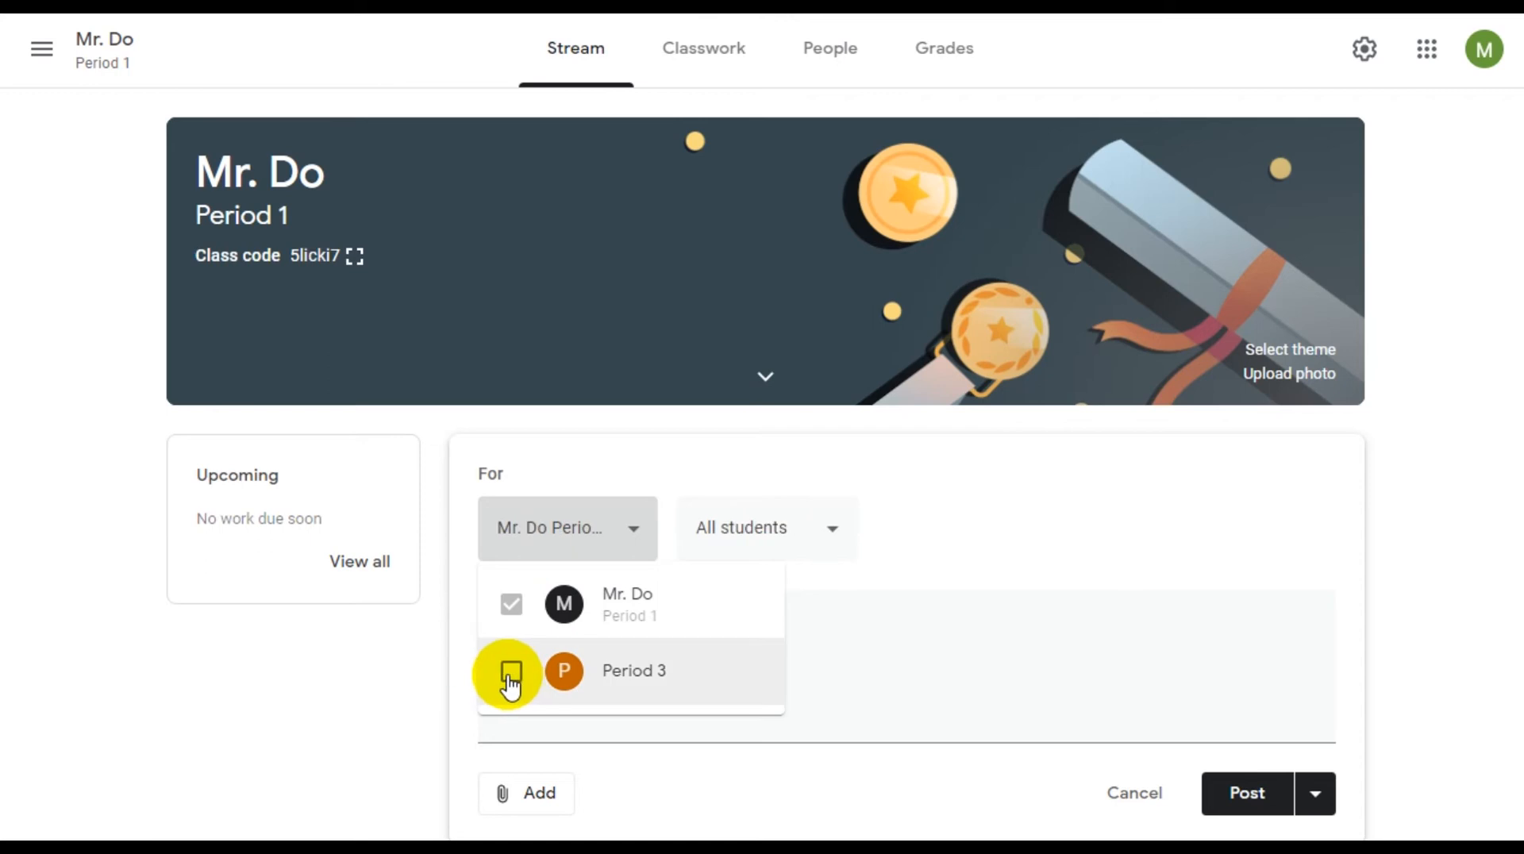
{"action": "left_click", "coordinate": [935, 527]}
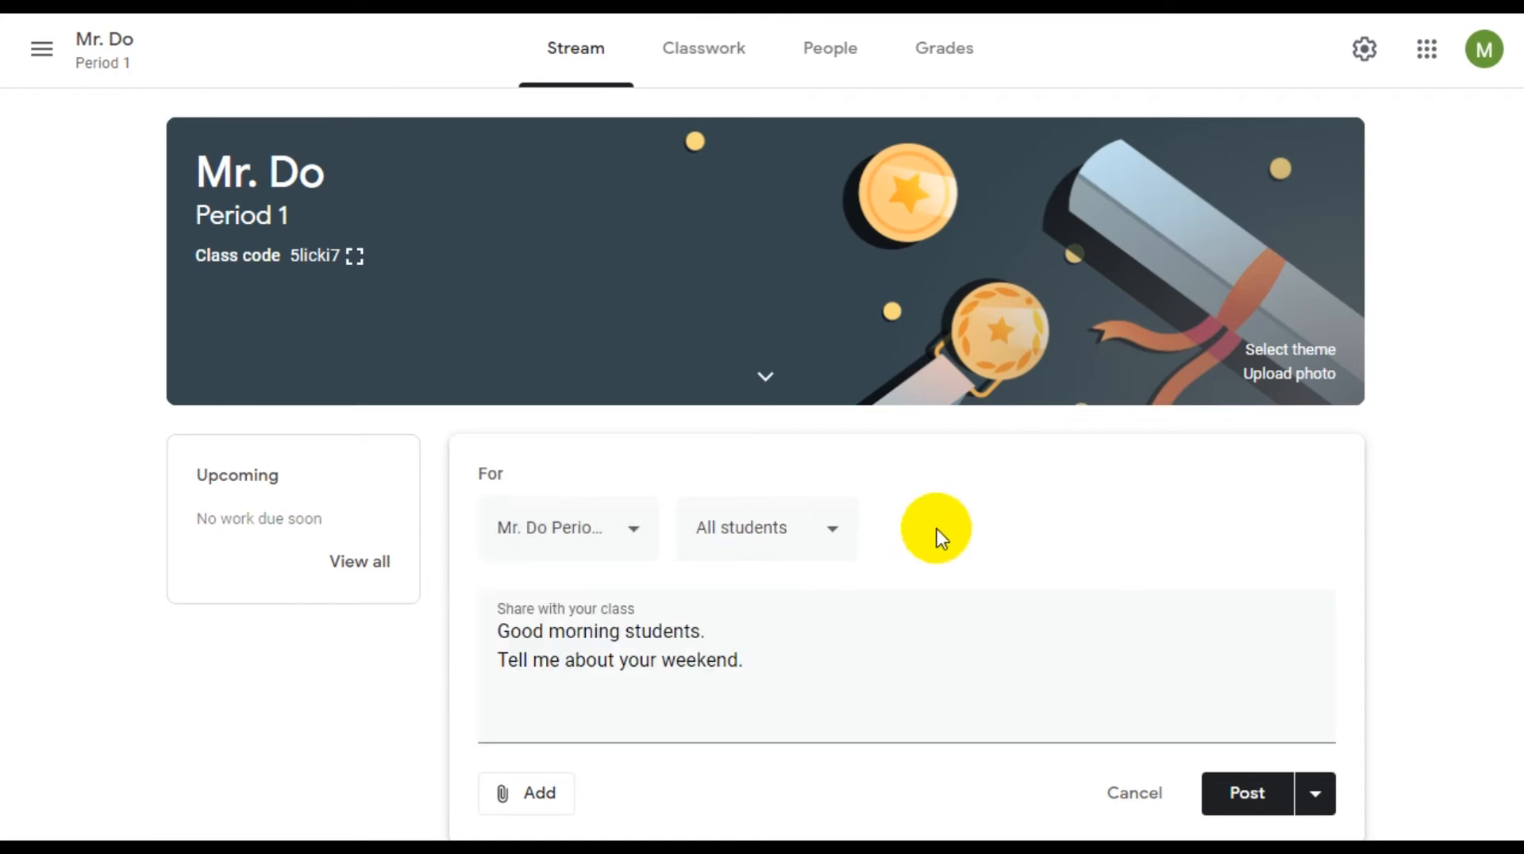
{"action": "left_click", "coordinate": [844, 538]}
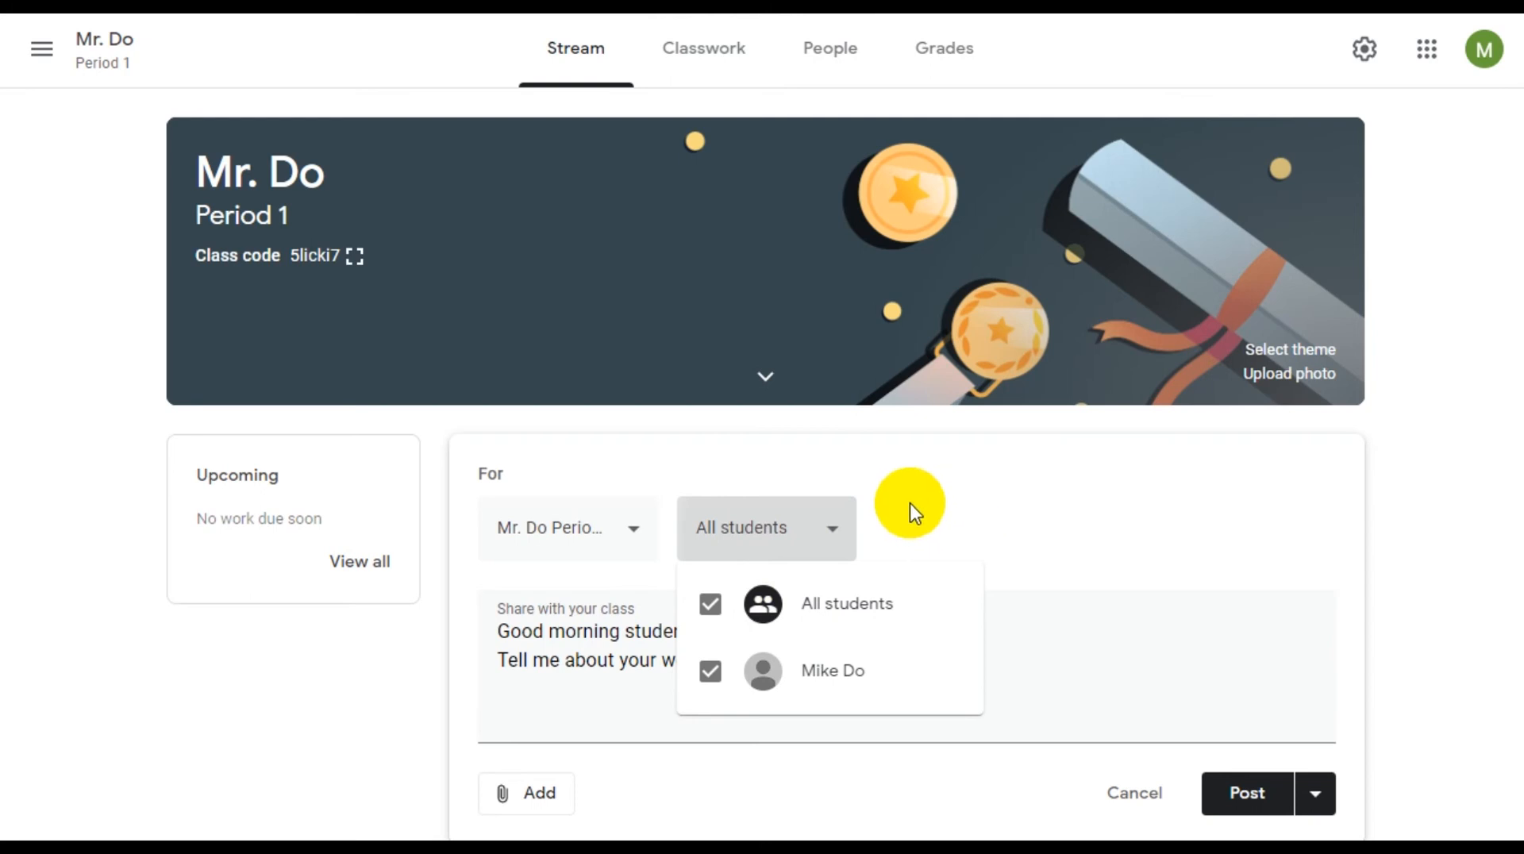
{"action": "left_click", "coordinate": [834, 520]}
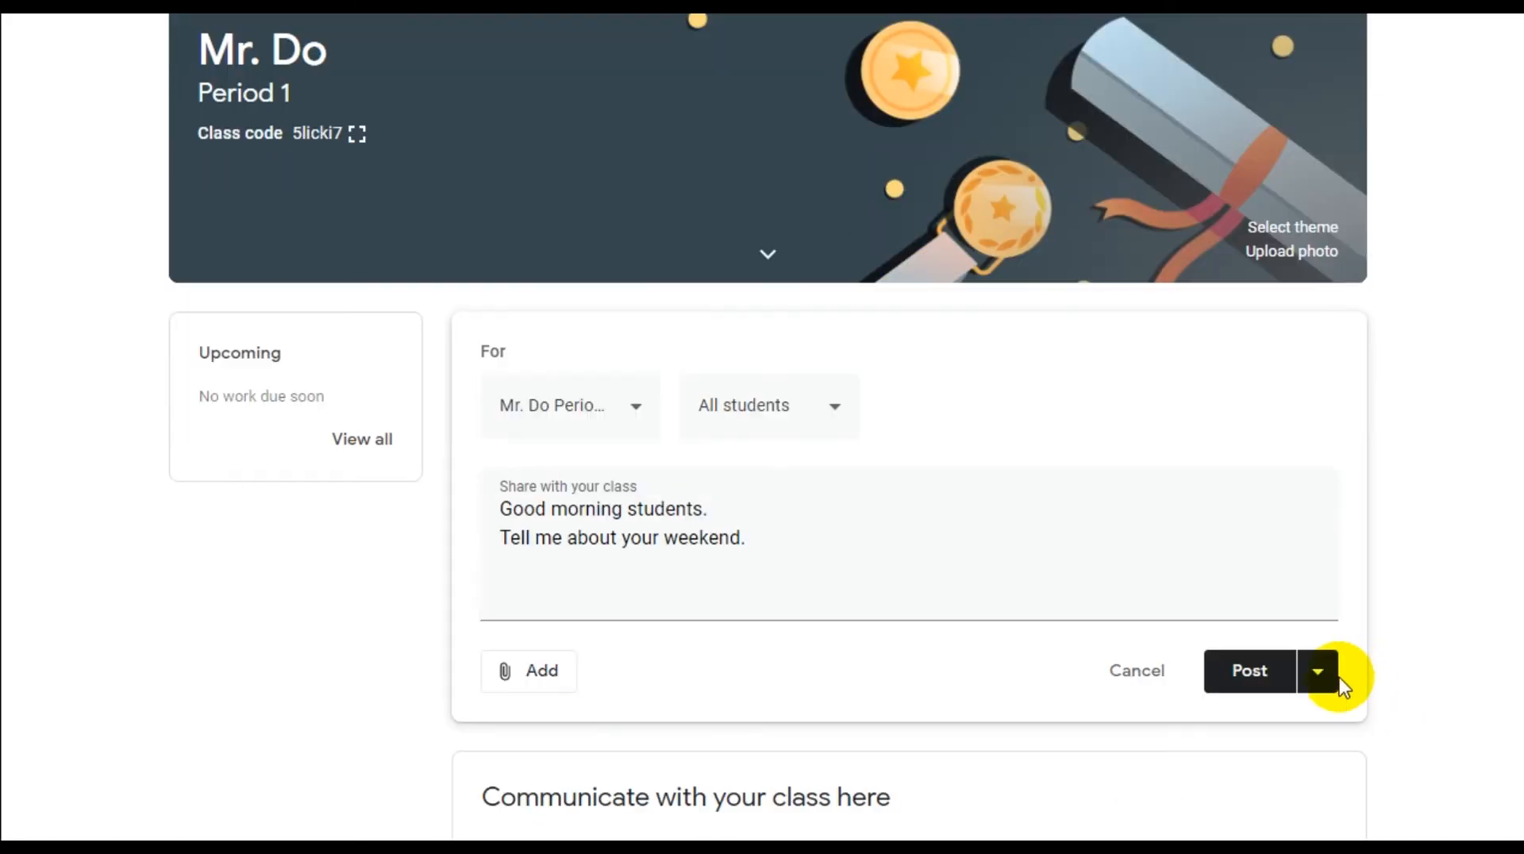
Save the Period 1 announcement as a draft and expand Saved announcements (1)
{"action": "left_click", "coordinate": [1327, 796]}
{"action": "left_click", "coordinate": [1363, 797]}
{"action": "left_click", "coordinate": [1341, 680]}
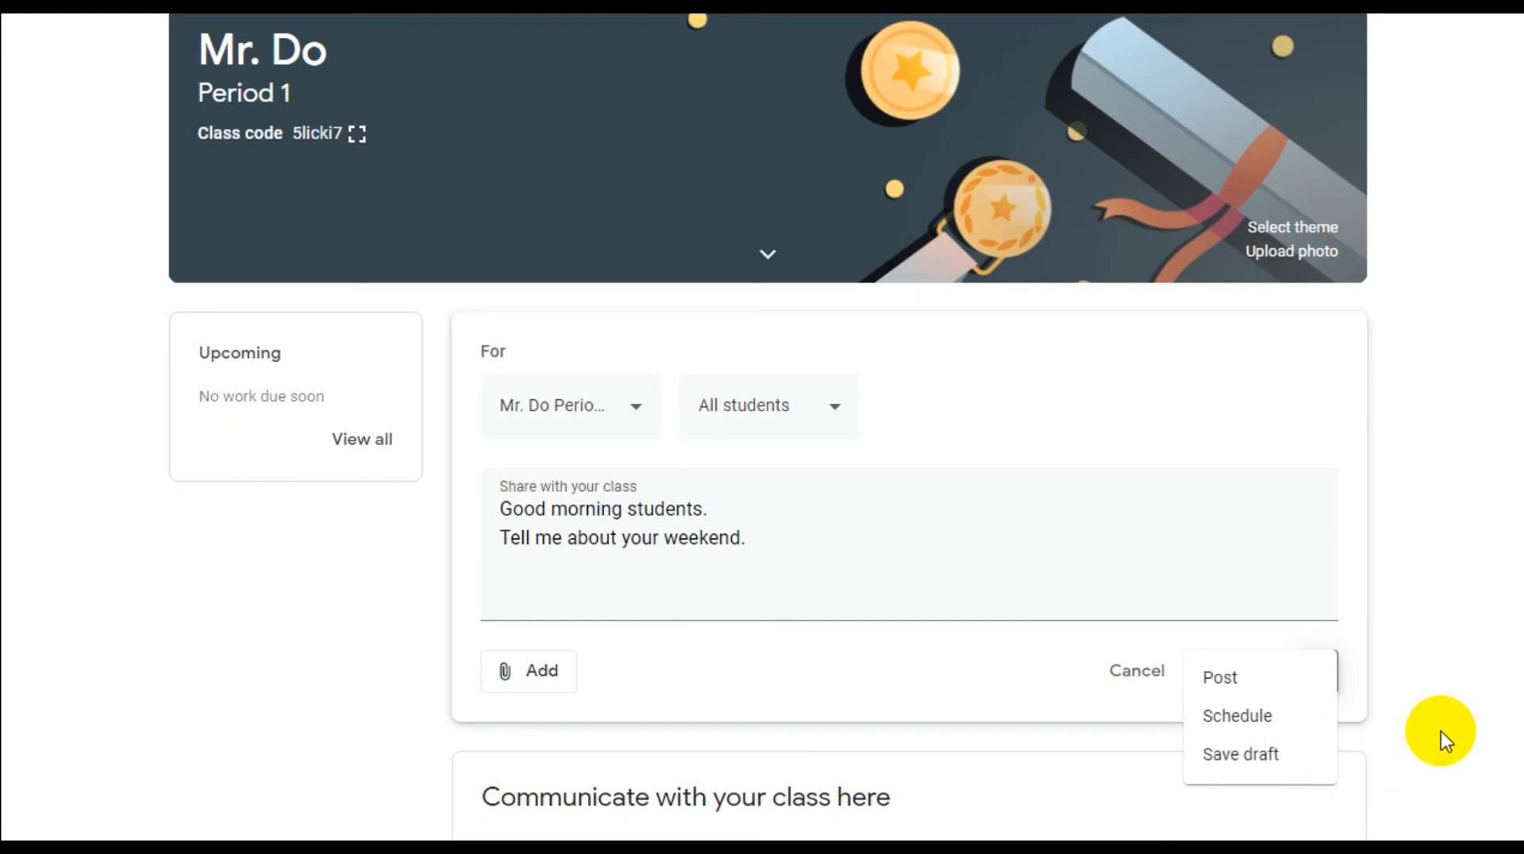
{"action": "left_click", "coordinate": [1320, 750]}
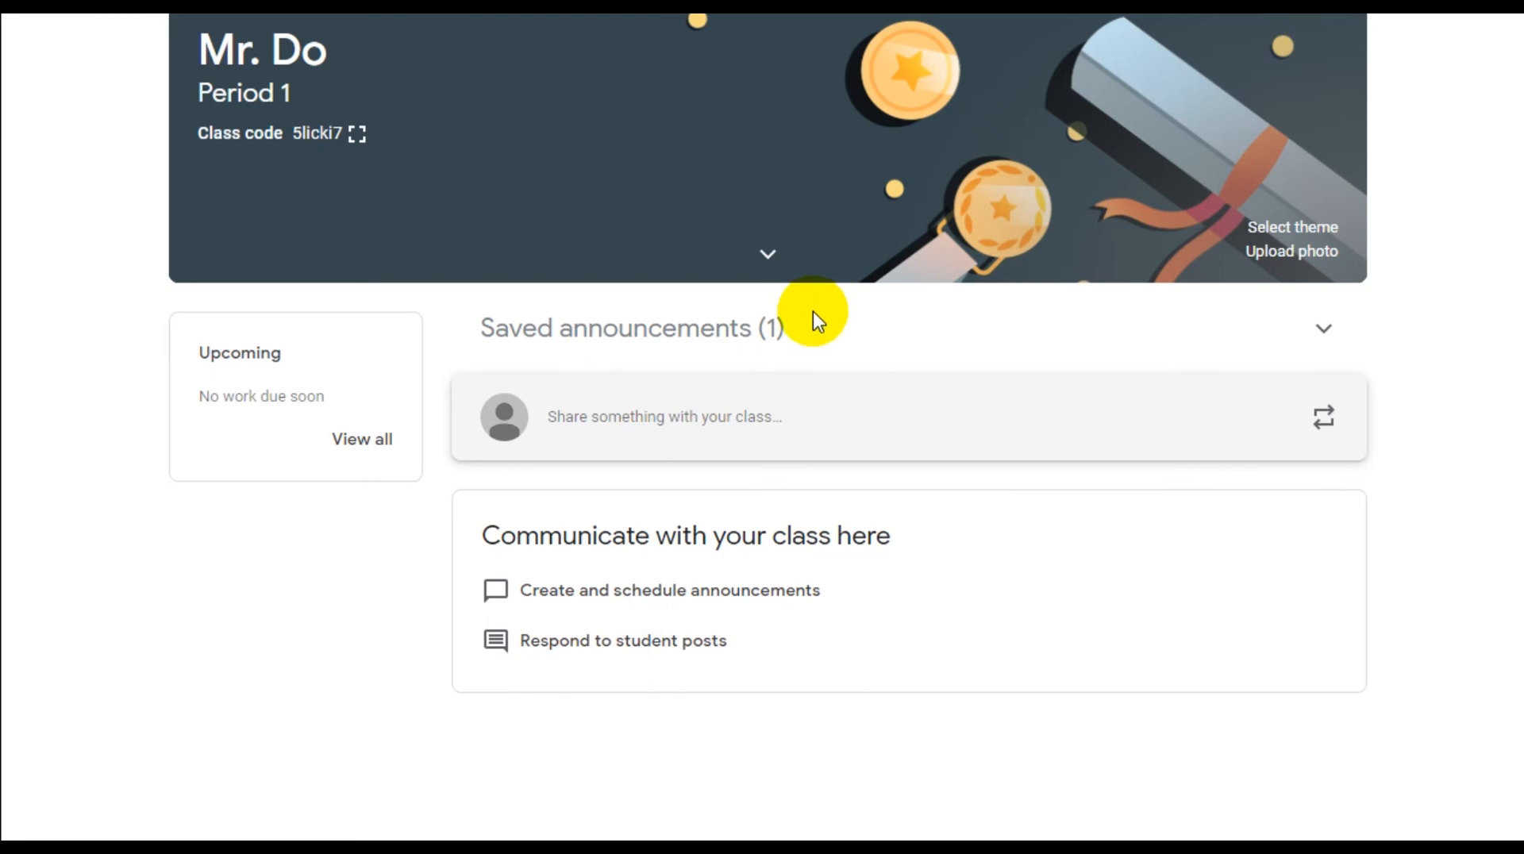
{"action": "left_click", "coordinate": [839, 335]}
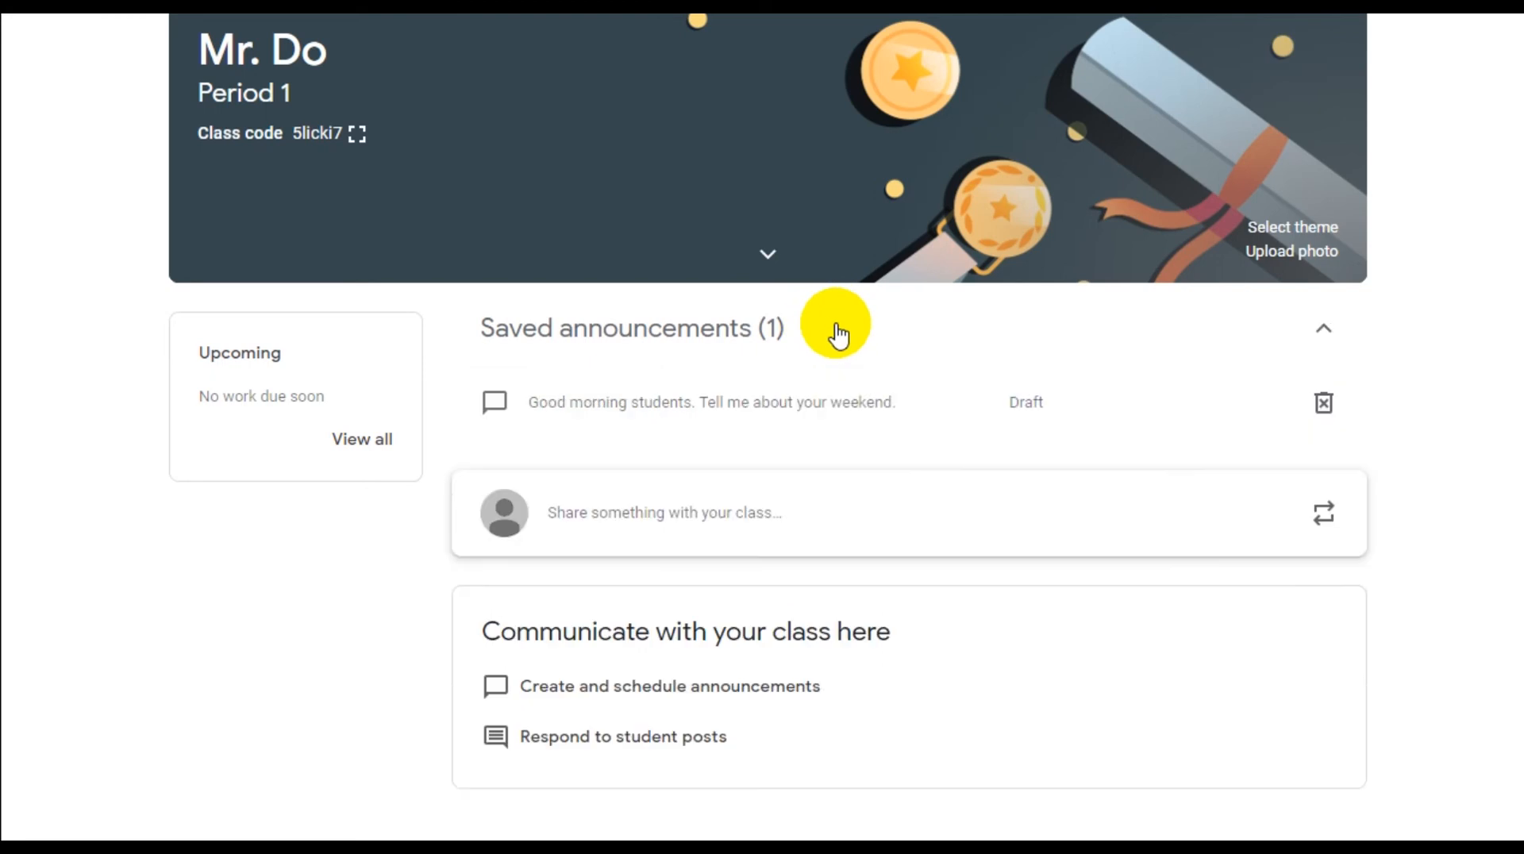
Open the saved draft and post it to all students on the Stream
{"action": "left_click", "coordinate": [1026, 411]}
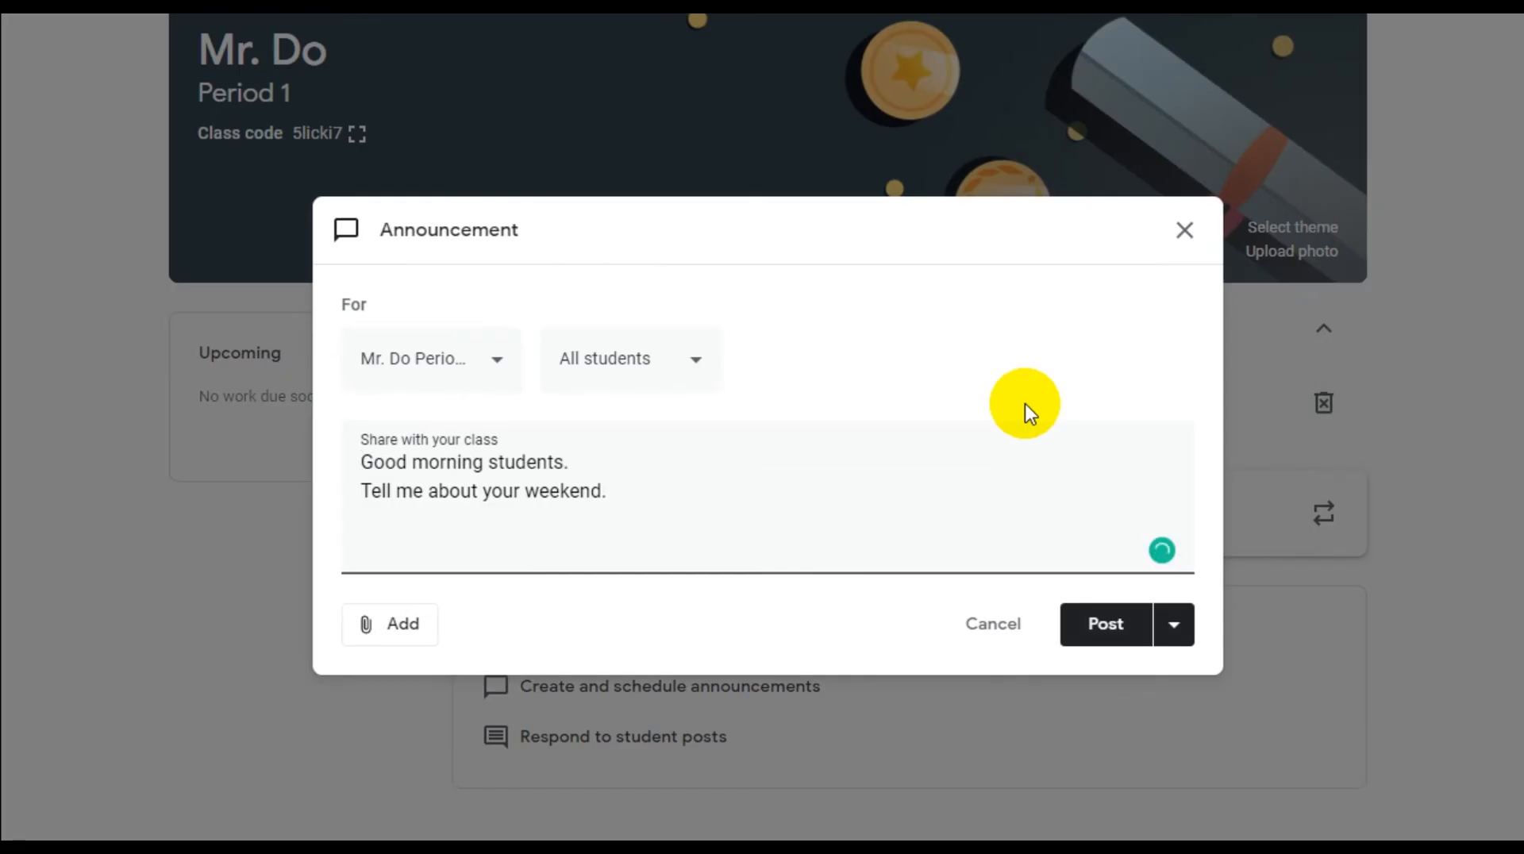
{"action": "left_click", "coordinate": [1096, 624]}
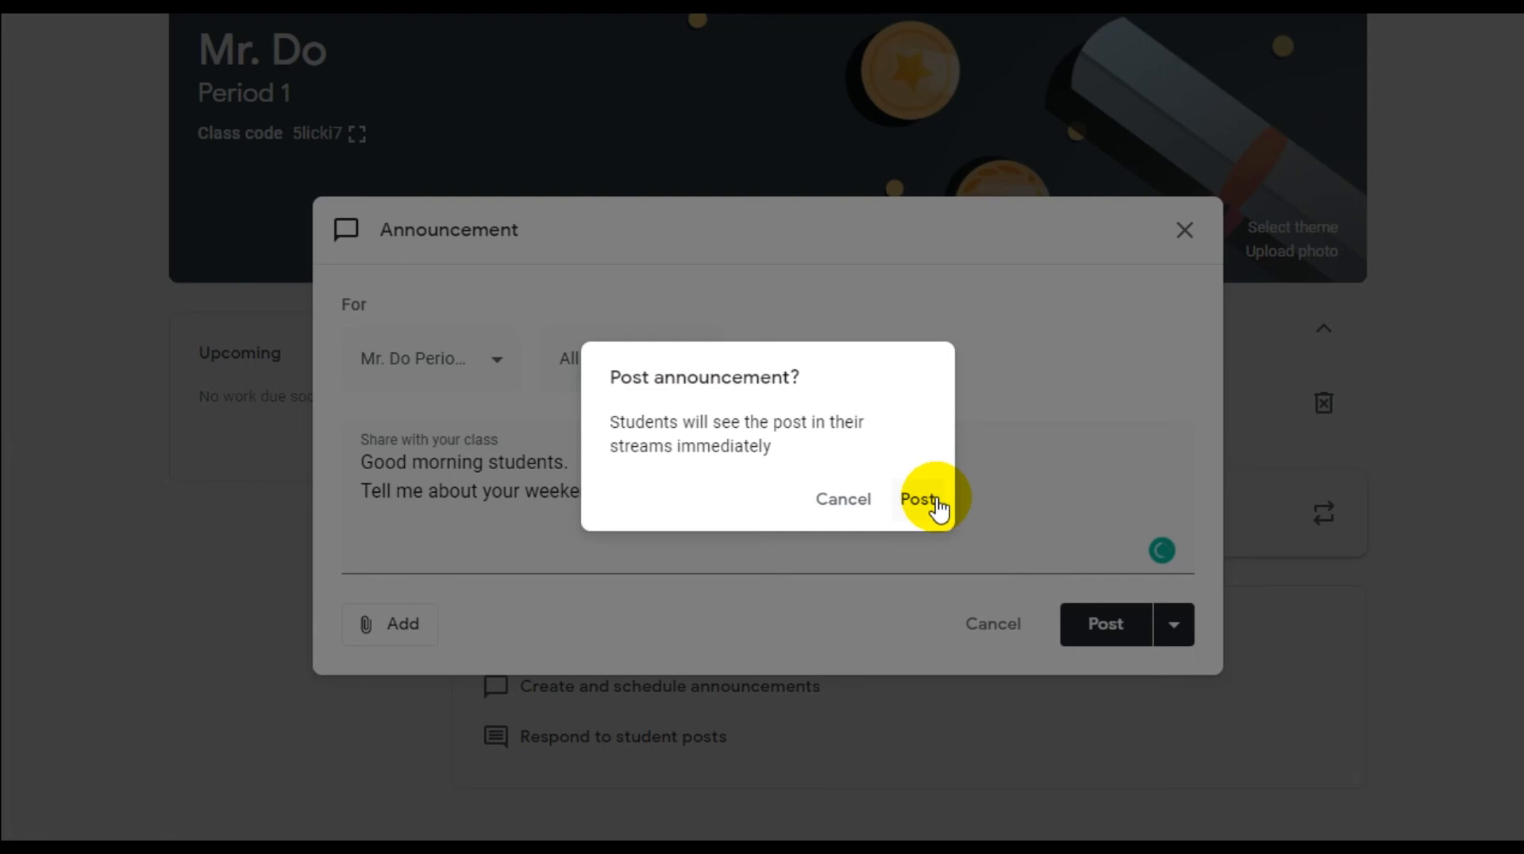
{"action": "left_click", "coordinate": [920, 499]}
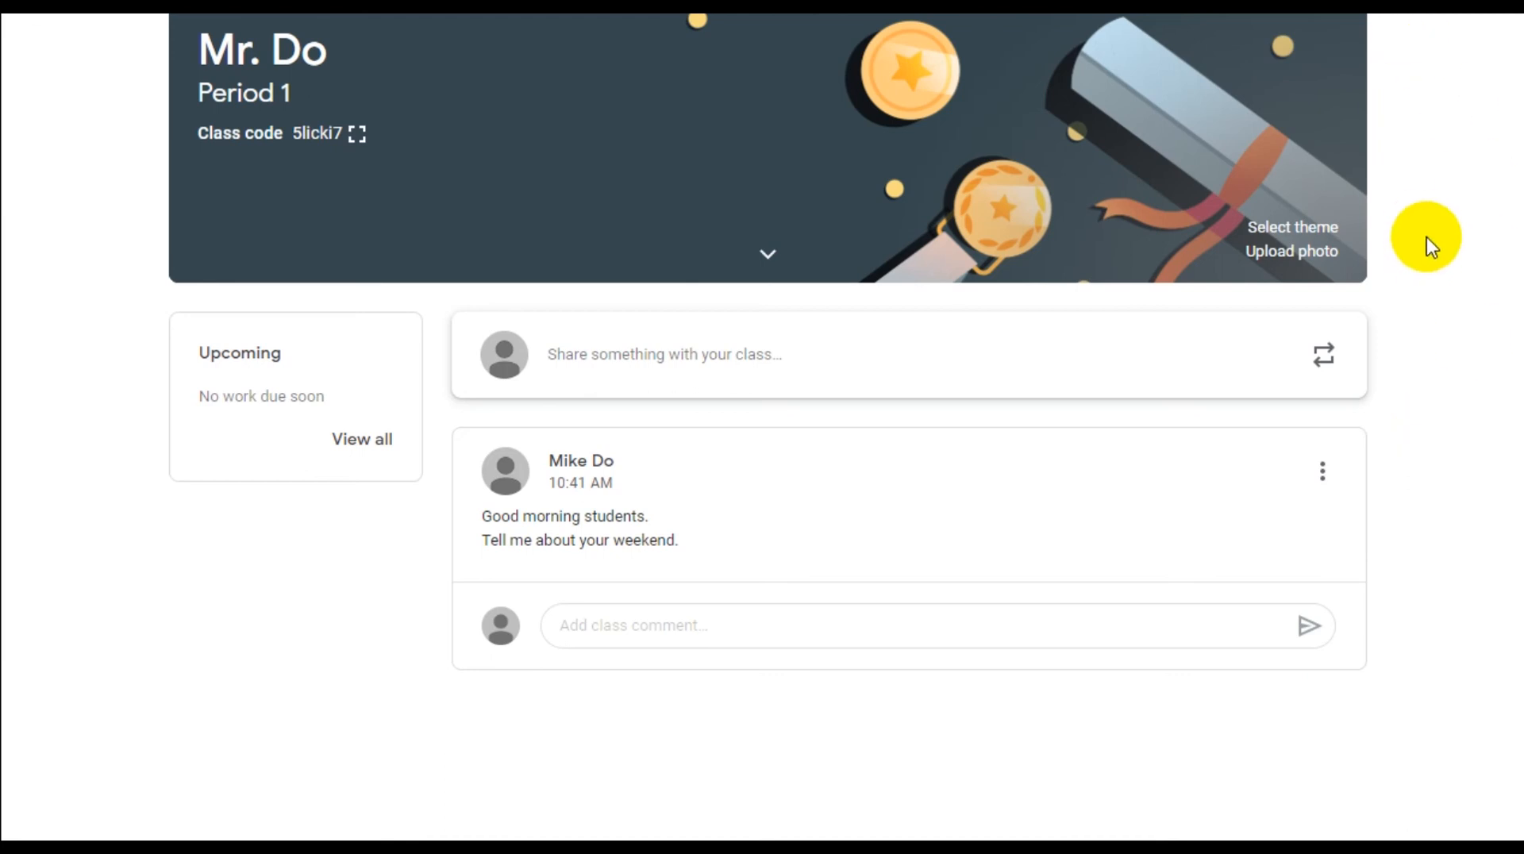
Post the class comment 'Just a note, please type in complete sentences.' under the announcement
{"action": "left_click", "coordinate": [1323, 476]}
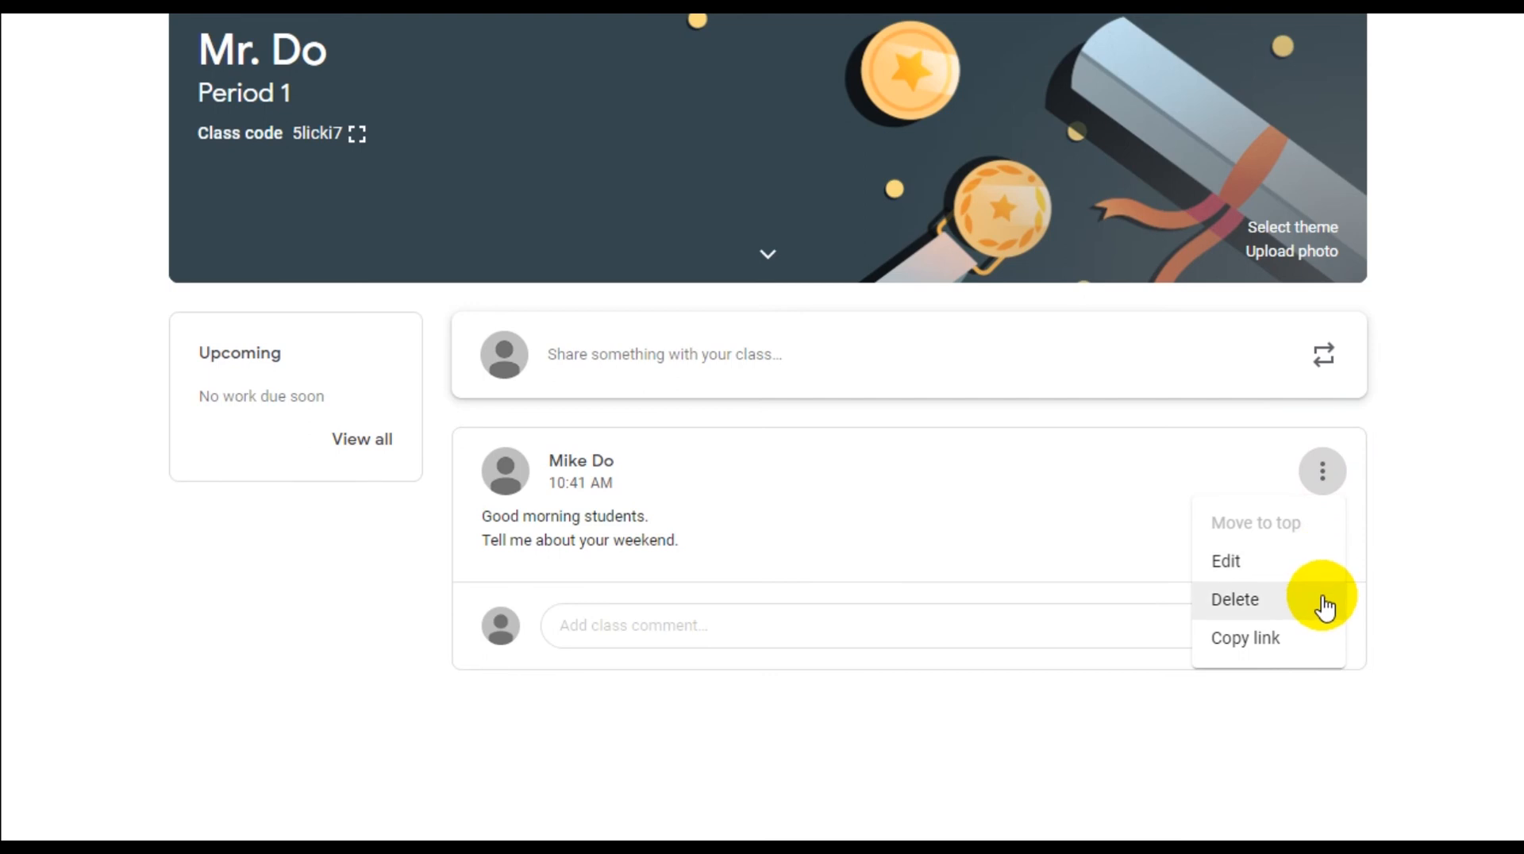
{"action": "left_click", "coordinate": [1407, 481]}
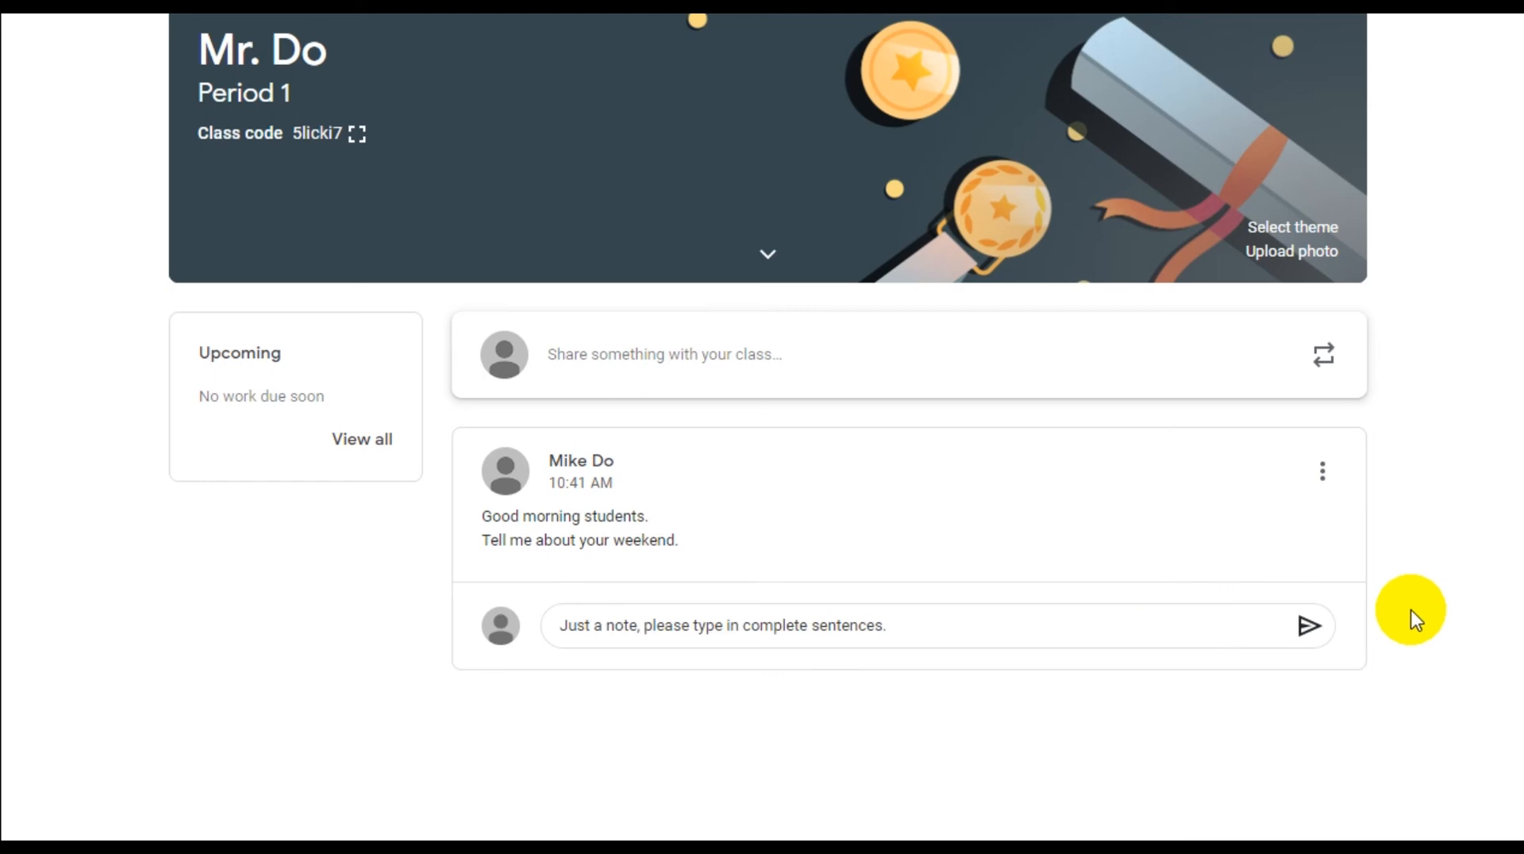
{"action": "left_click", "coordinate": [1311, 626]}
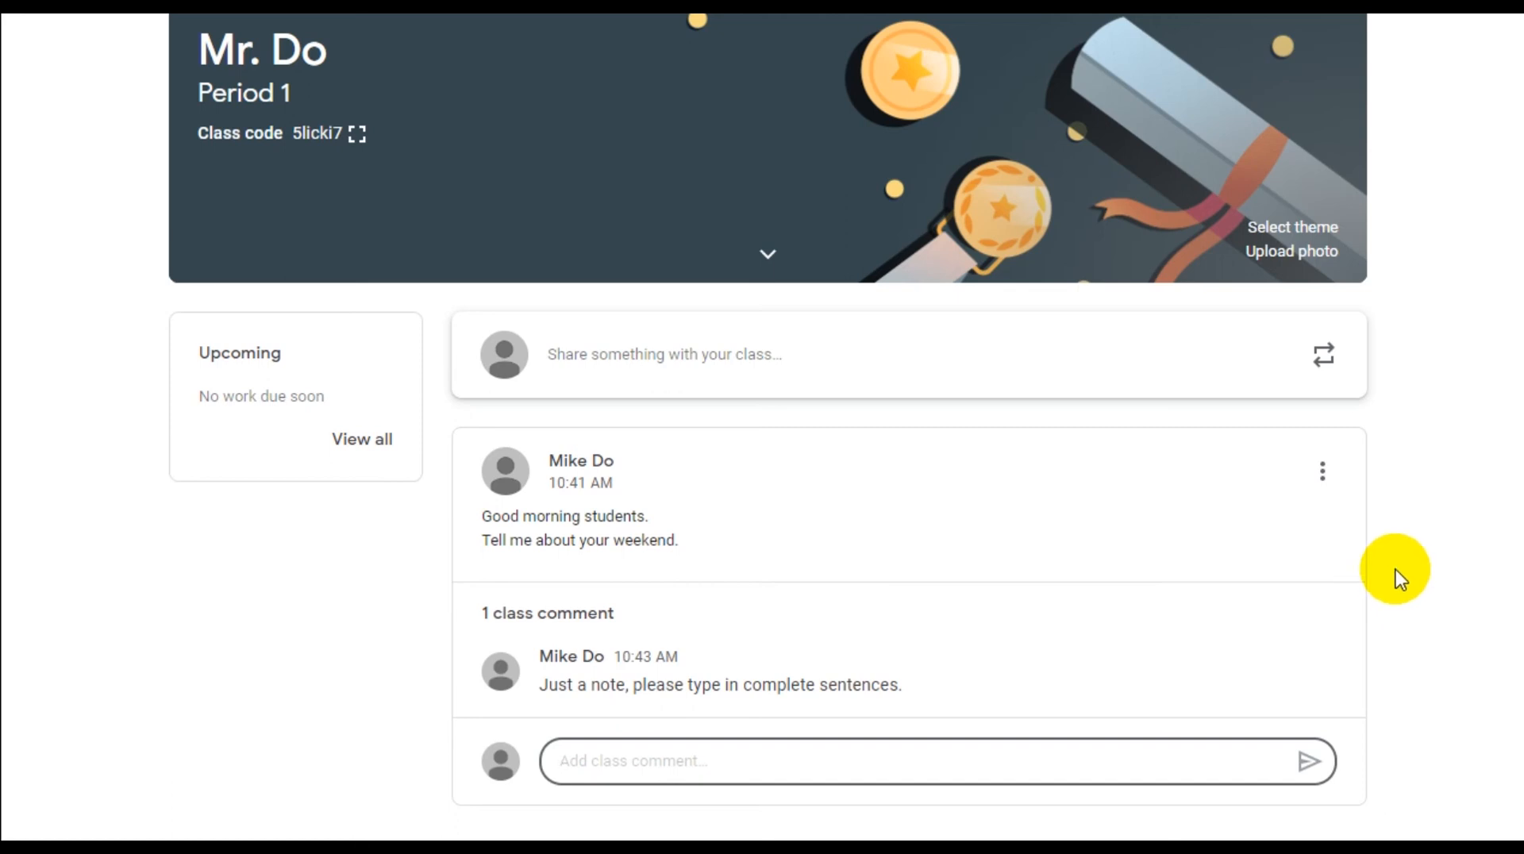
{"action": "left_click", "coordinate": [1421, 310]}
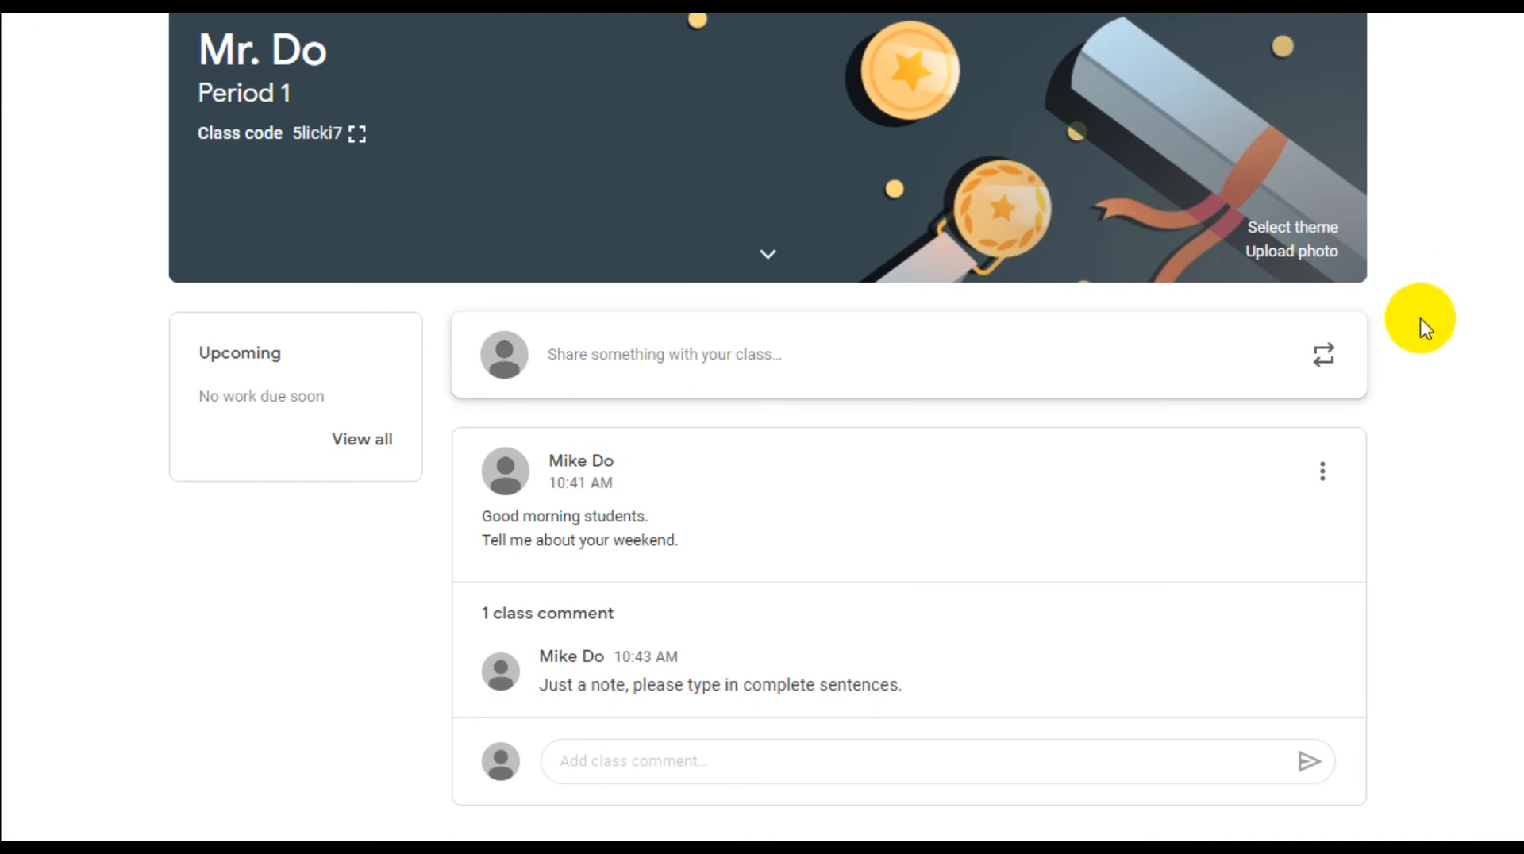
Edit the announcement to end with a new line '*Type in complete sentences.' and save it
{"action": "left_click", "coordinate": [1341, 485]}
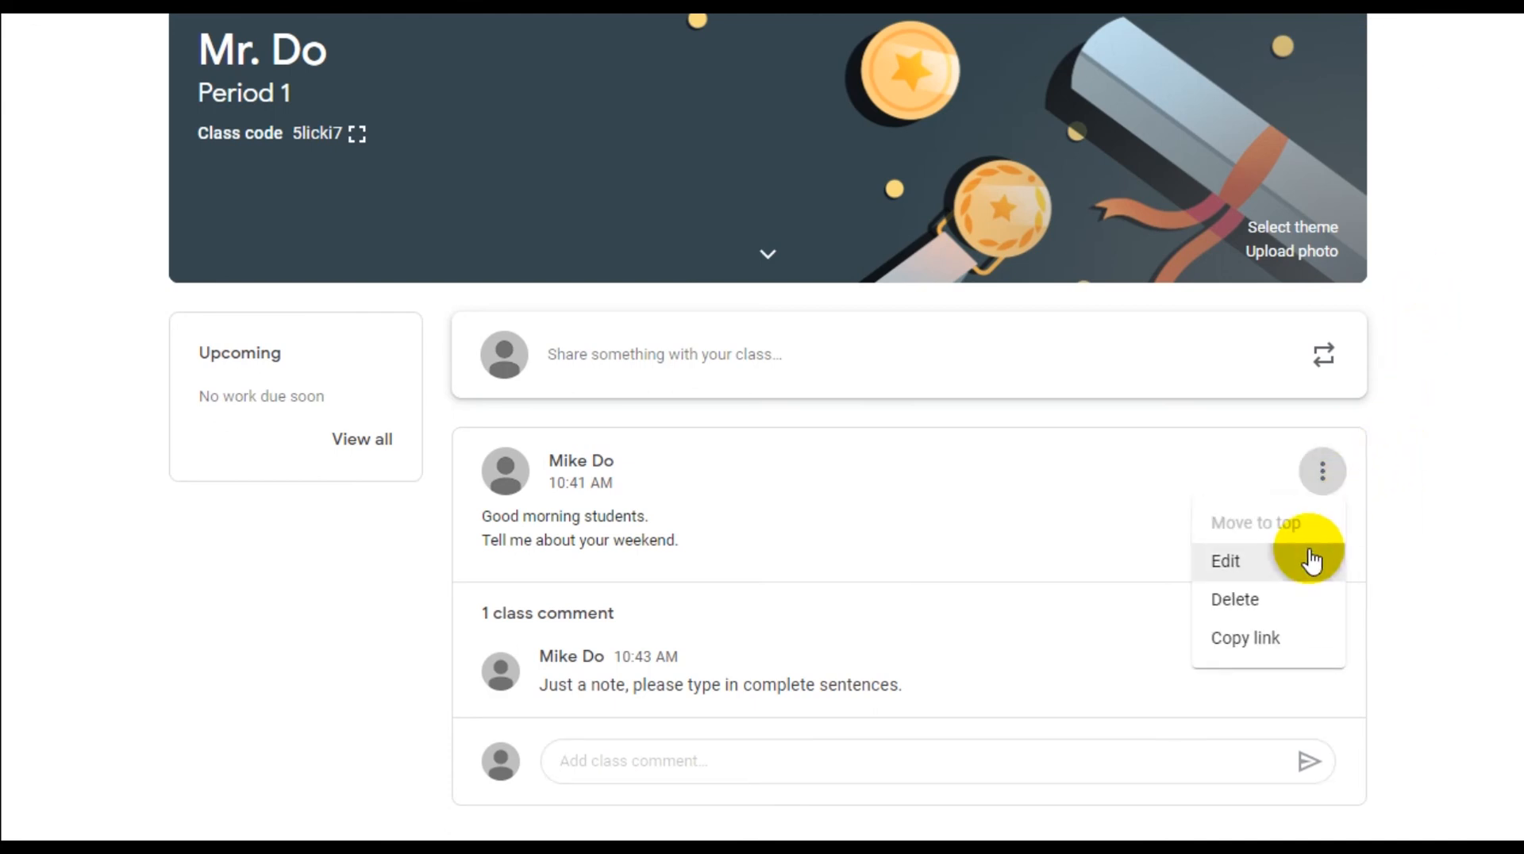
{"action": "left_click", "coordinate": [1308, 549]}
{"action": "key", "text": "Return"}
{"action": "type", "text": "*Type in complete sentences."}
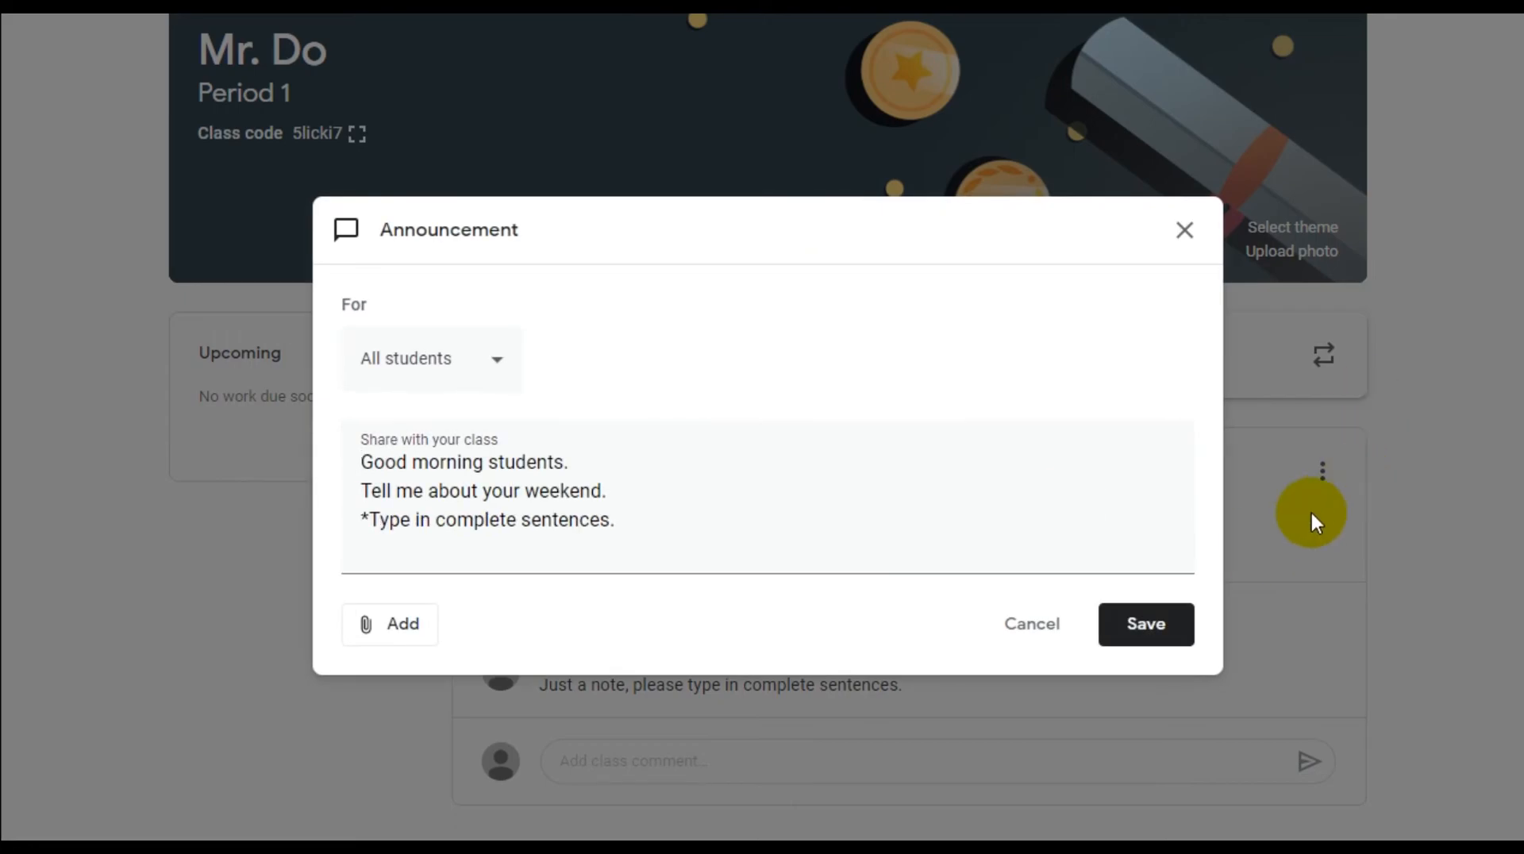
{"action": "left_click", "coordinate": [1188, 620]}
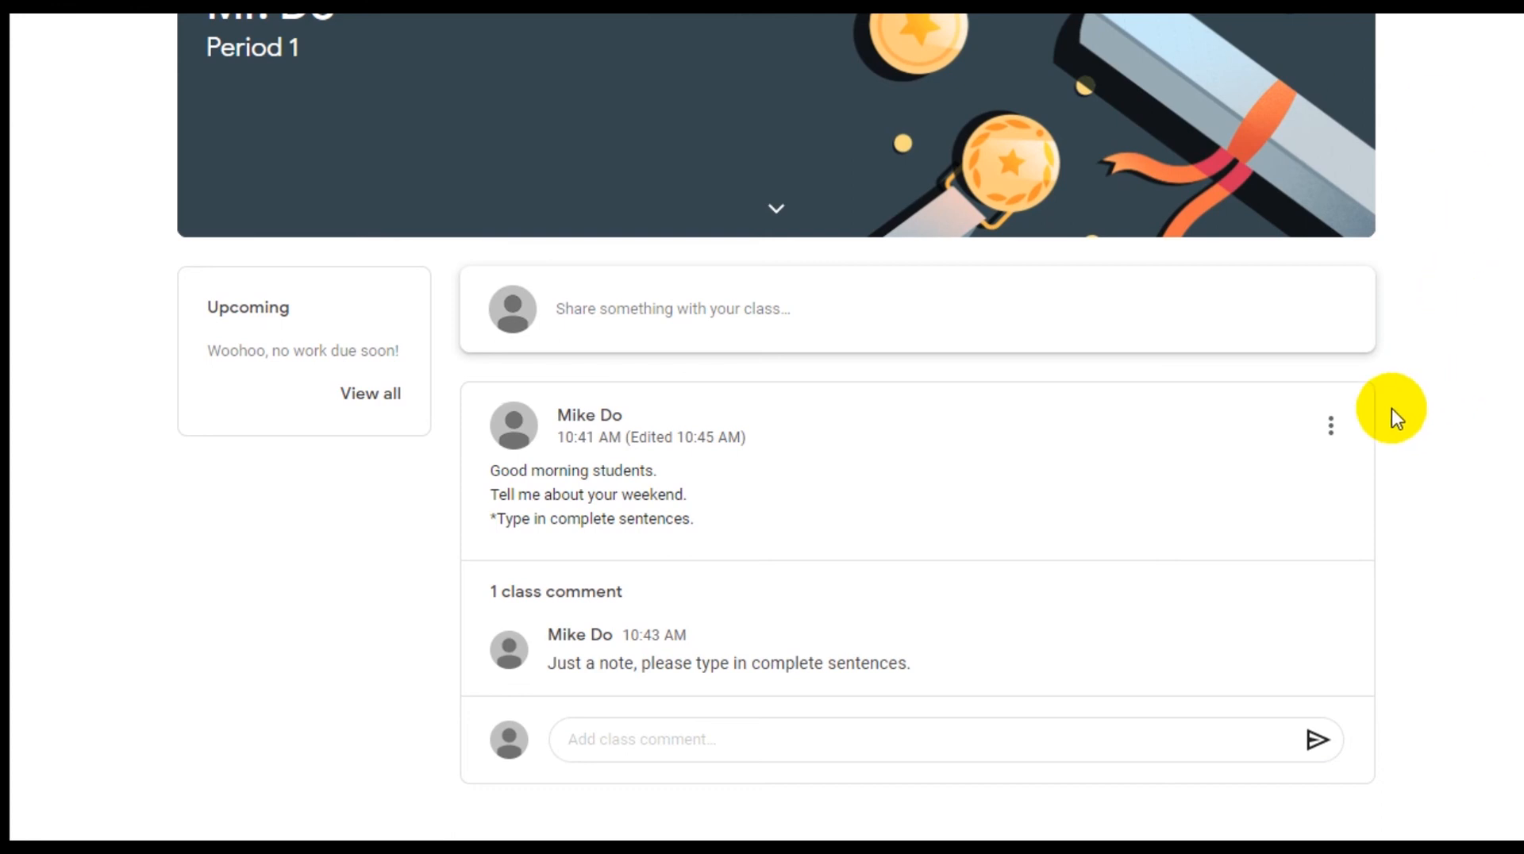
Start a reply to the first class comment under the announcement
{"action": "left_click", "coordinate": [1342, 439]}
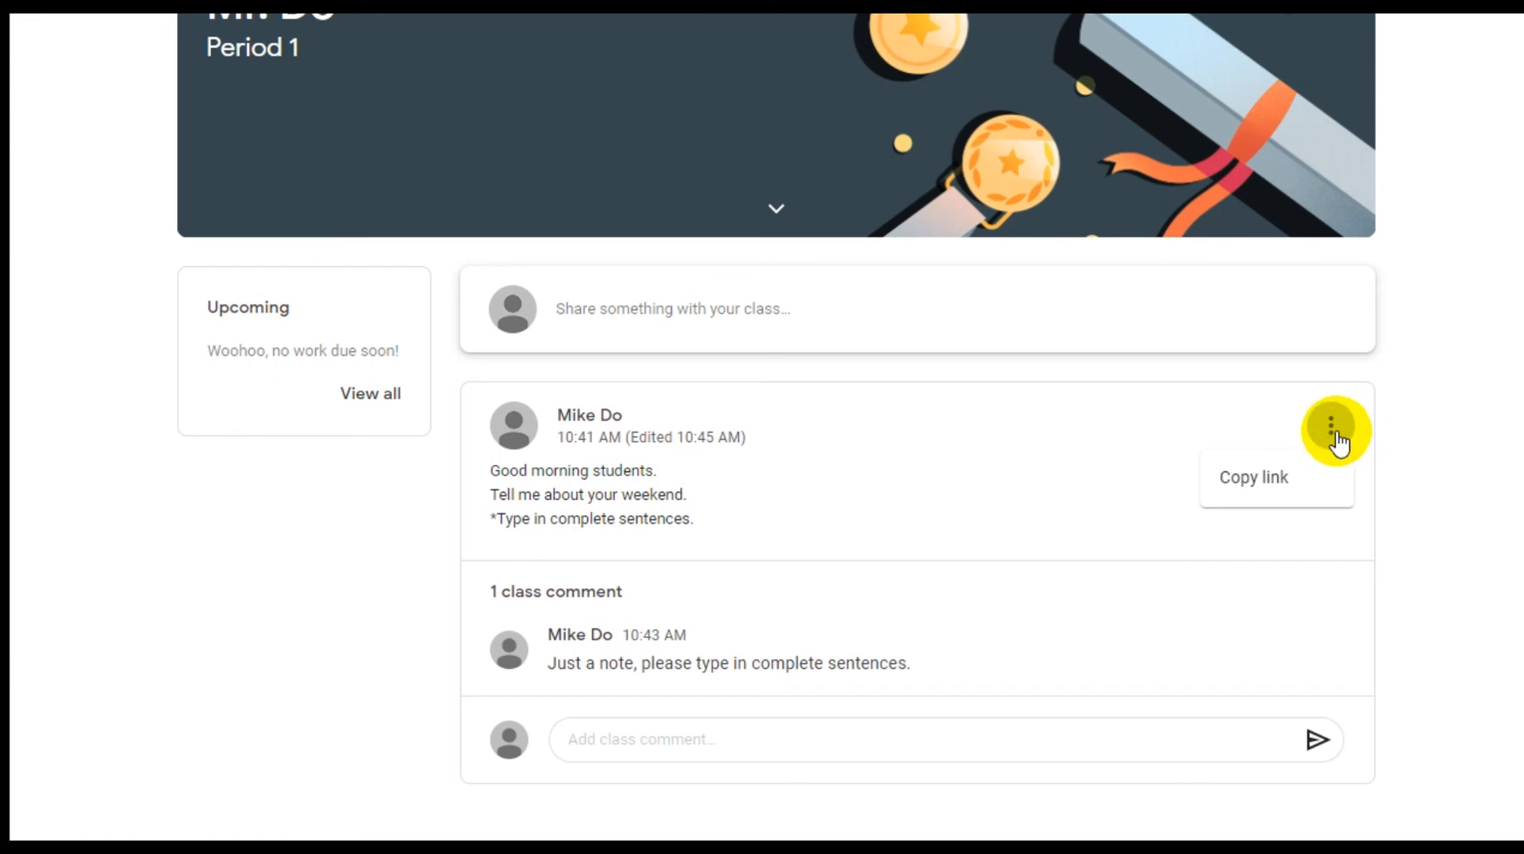
{"action": "left_click", "coordinate": [1322, 486]}
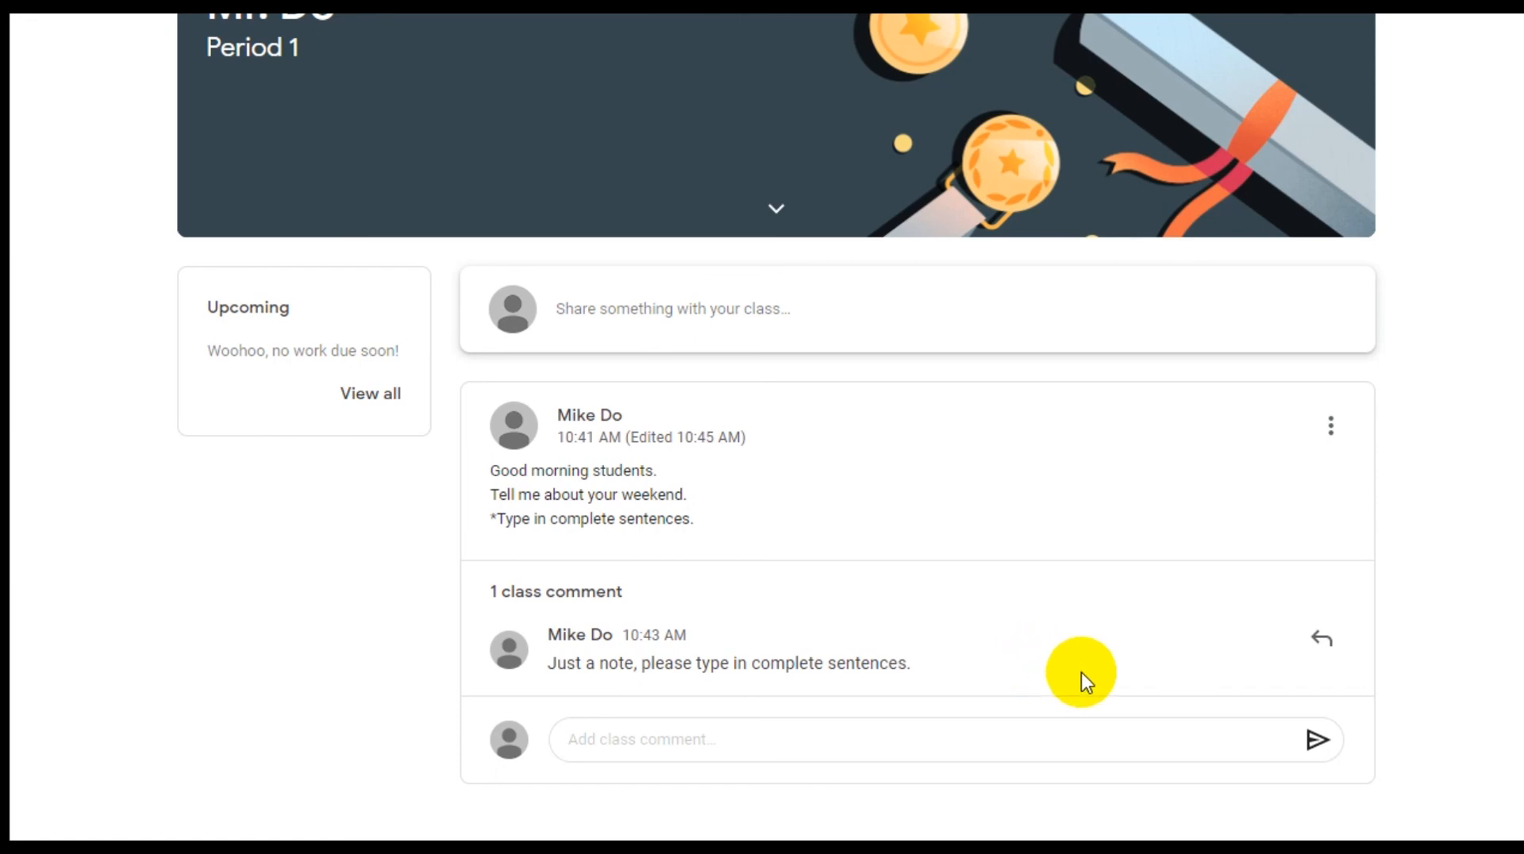
{"action": "left_click", "coordinate": [1333, 656]}
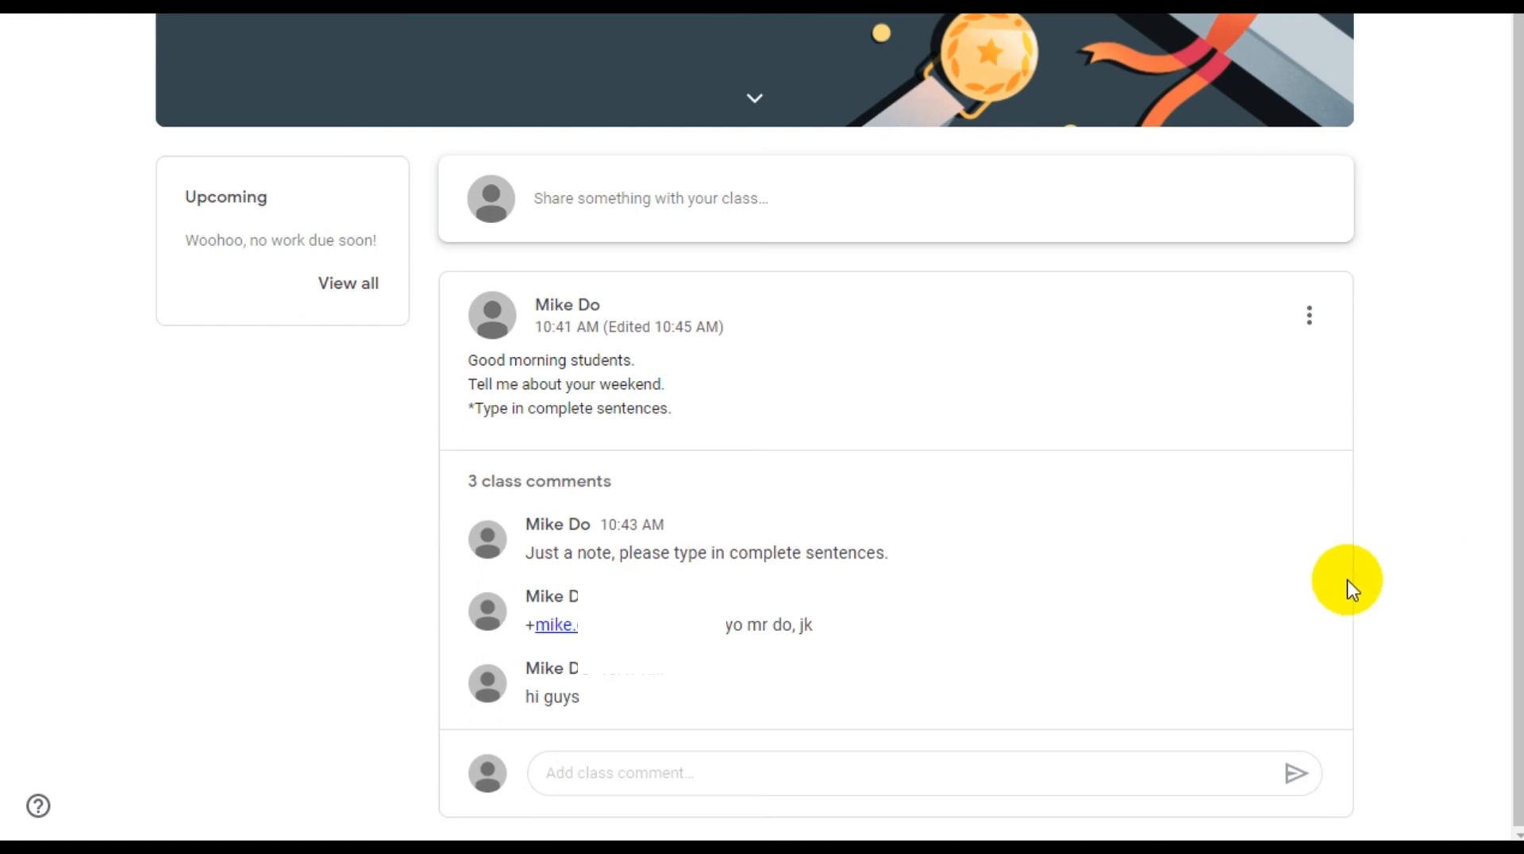
Delete the second class comment, then expand the 3 class comments to review them
{"action": "mouse_move", "coordinate": [1315, 545]}
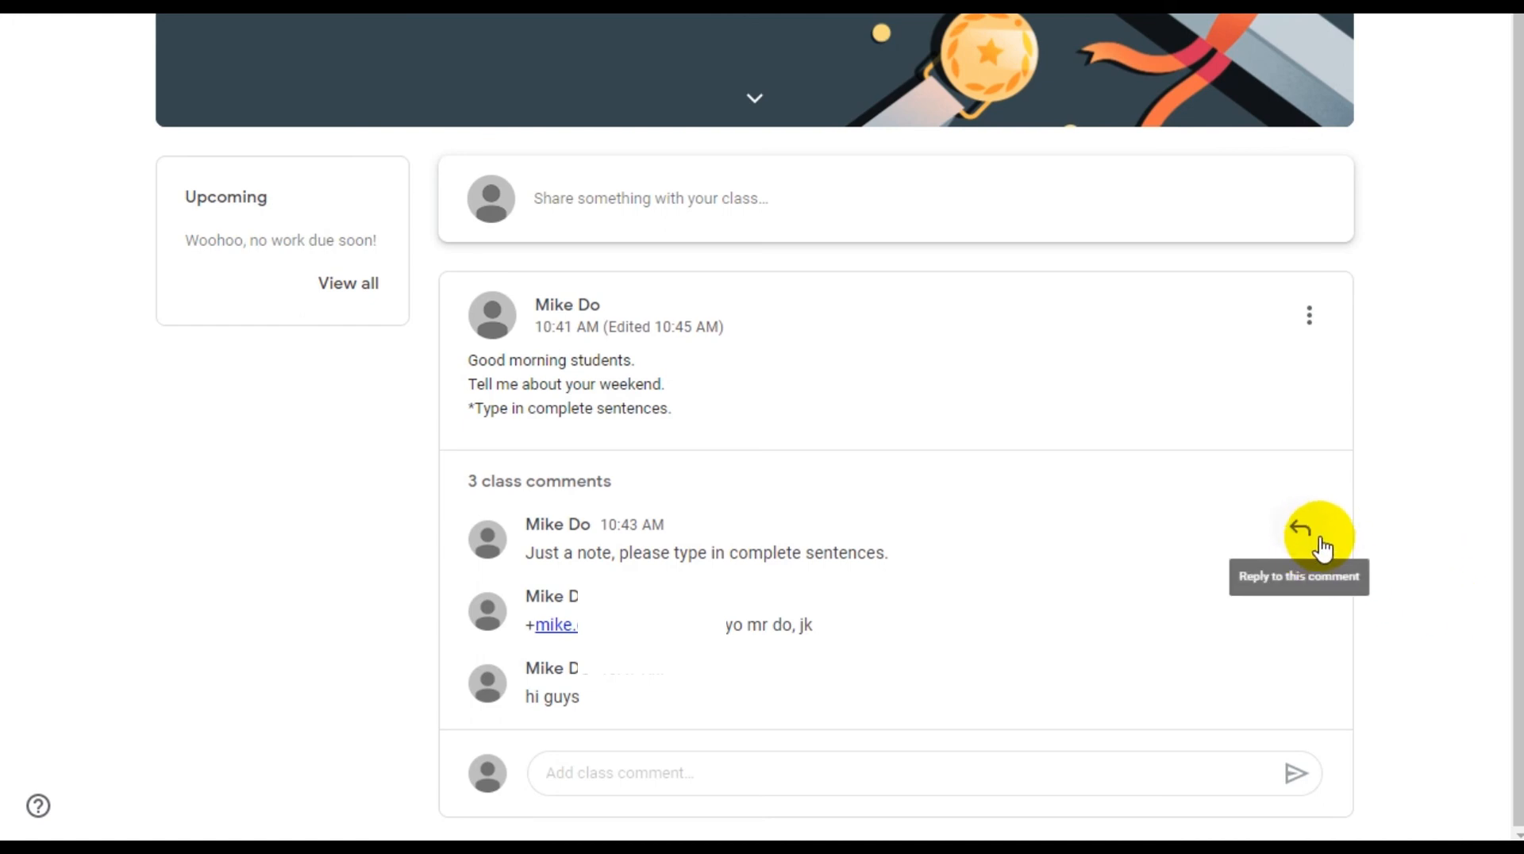
{"action": "left_click", "coordinate": [1311, 607]}
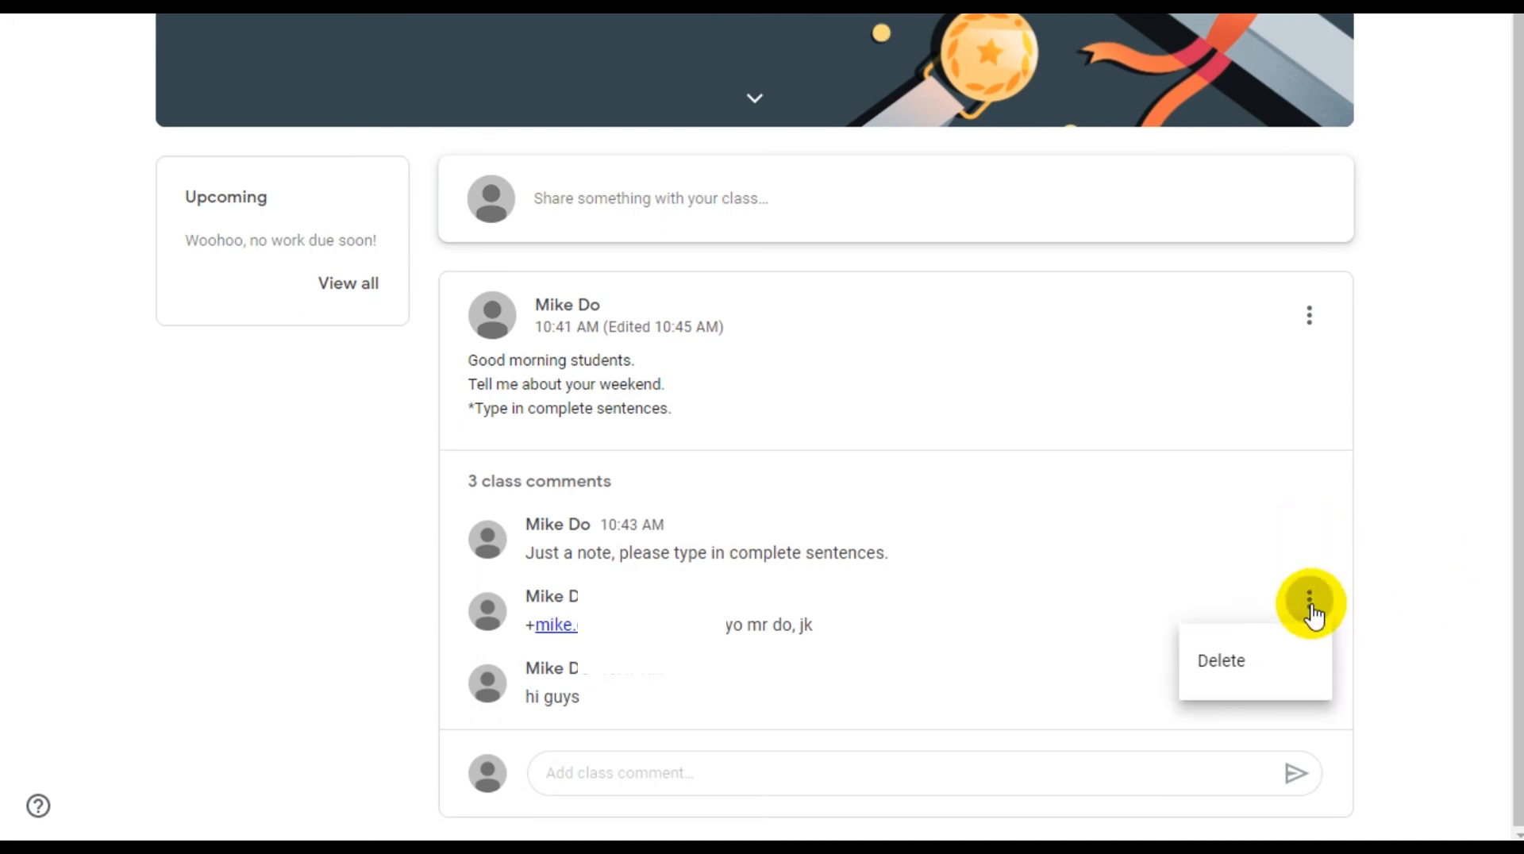
{"action": "left_click", "coordinate": [1310, 609]}
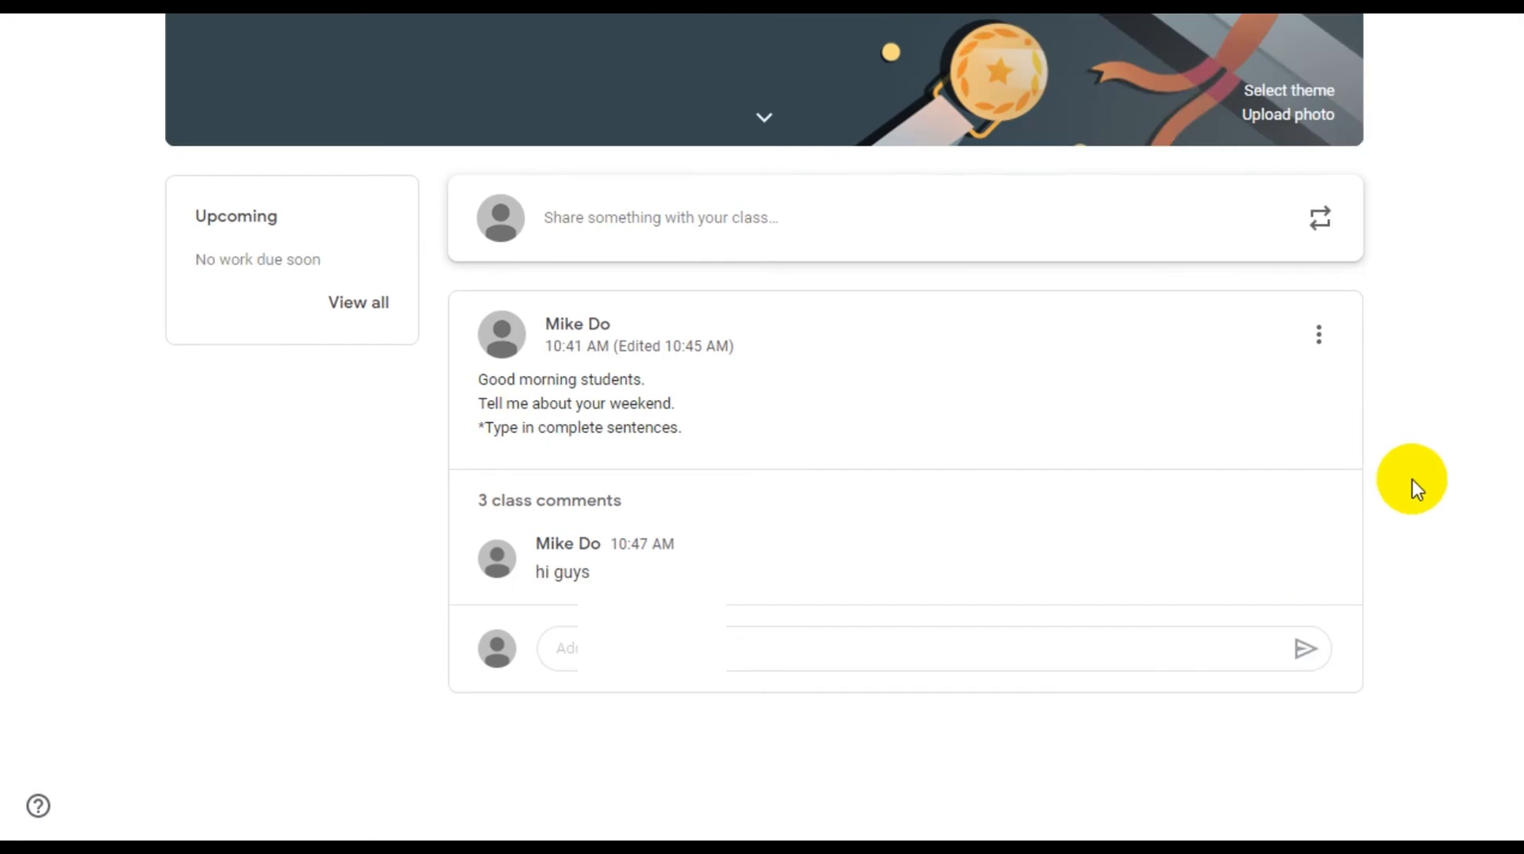
{"action": "left_click", "coordinate": [603, 516]}
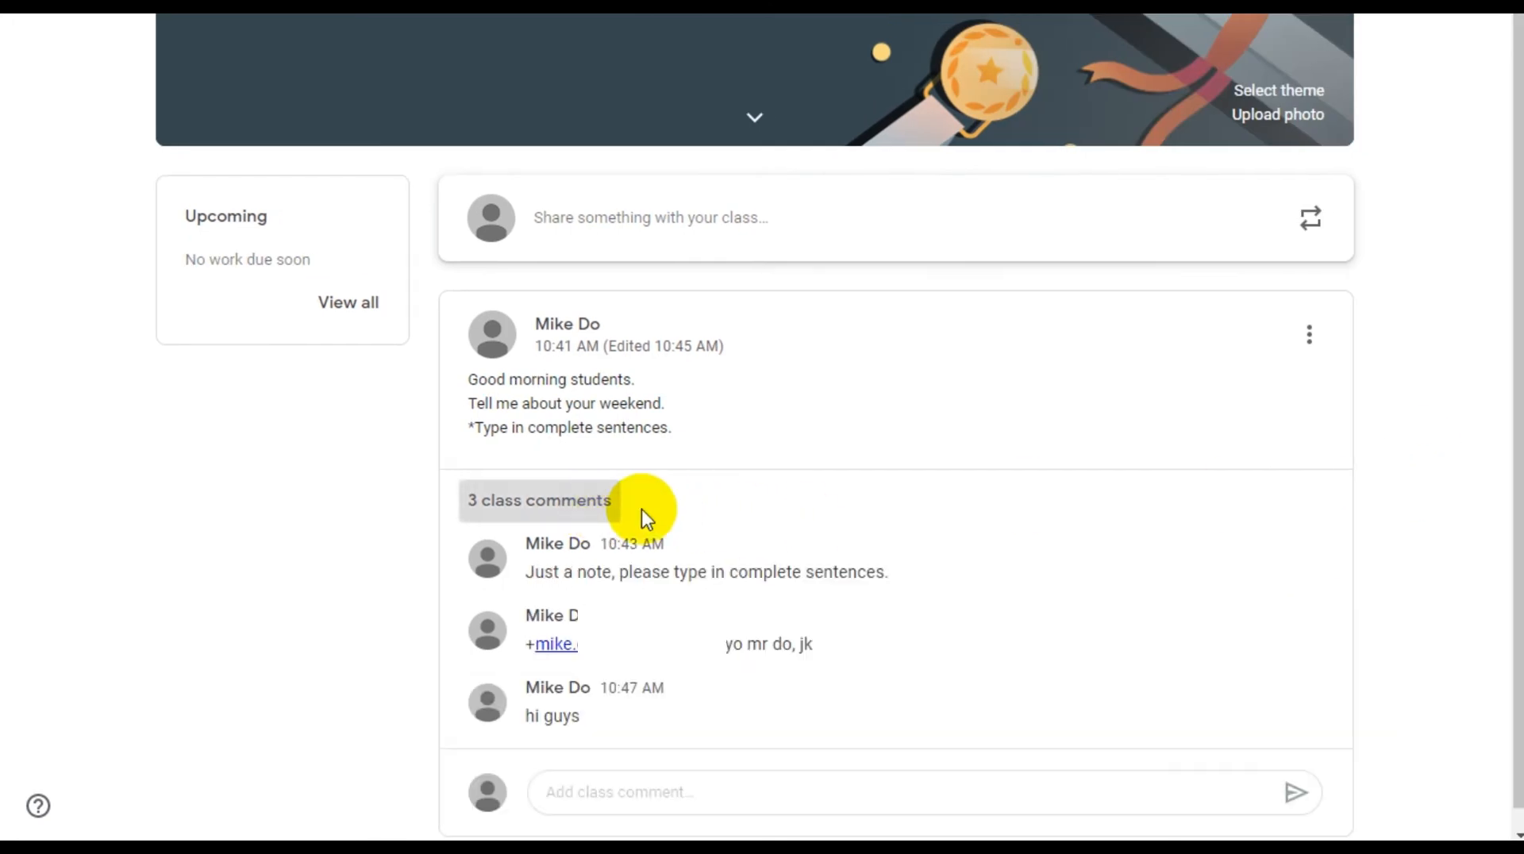